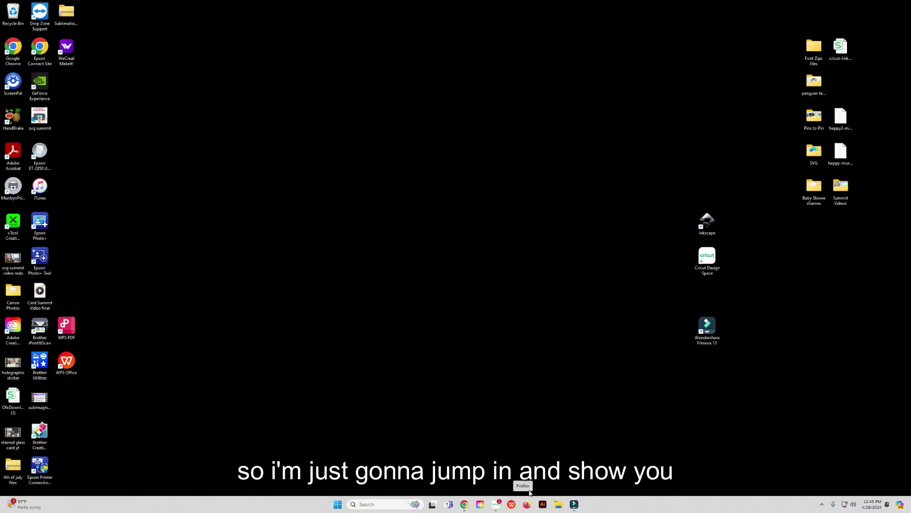
Drag the graduation label further left on the ucsb chapstick canvas, then go back to the Amazon listing
left_click(498, 506)
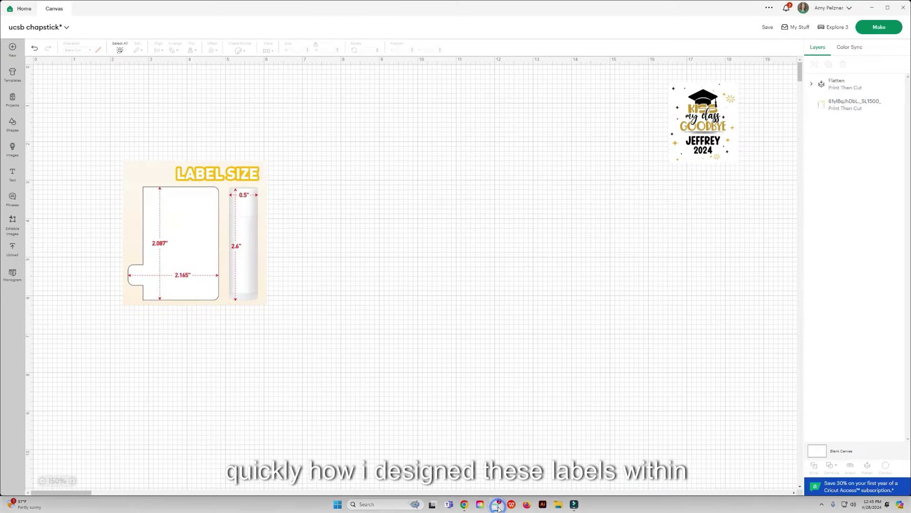
left_click_drag(724, 127, 572, 147)
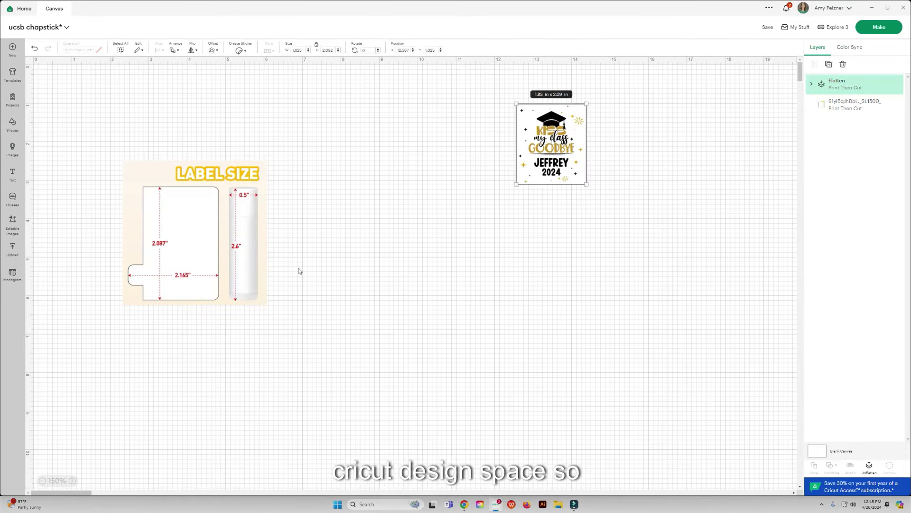
left_click(465, 504)
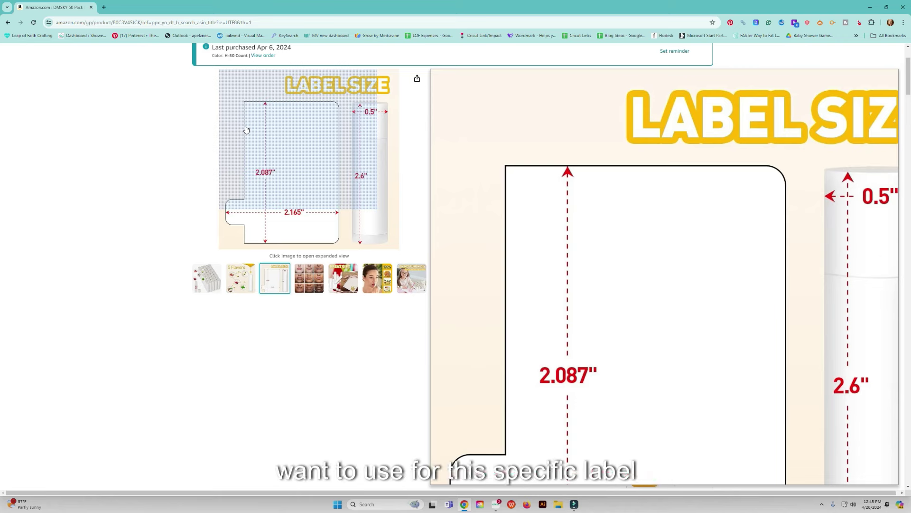
Enlarge the LABEL SIZE image on the lip balm listing and save it as a JPG in Downloads
right_click(326, 145)
left_click(217, 213)
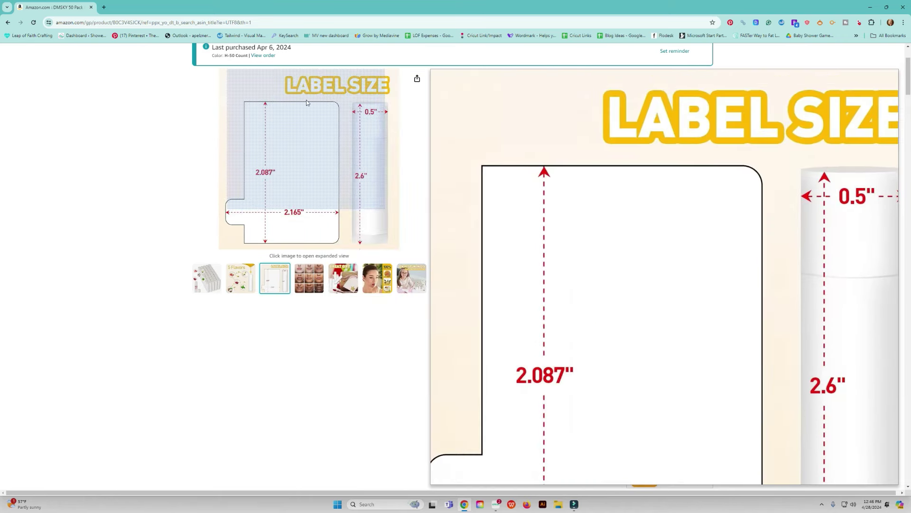
left_click(285, 199)
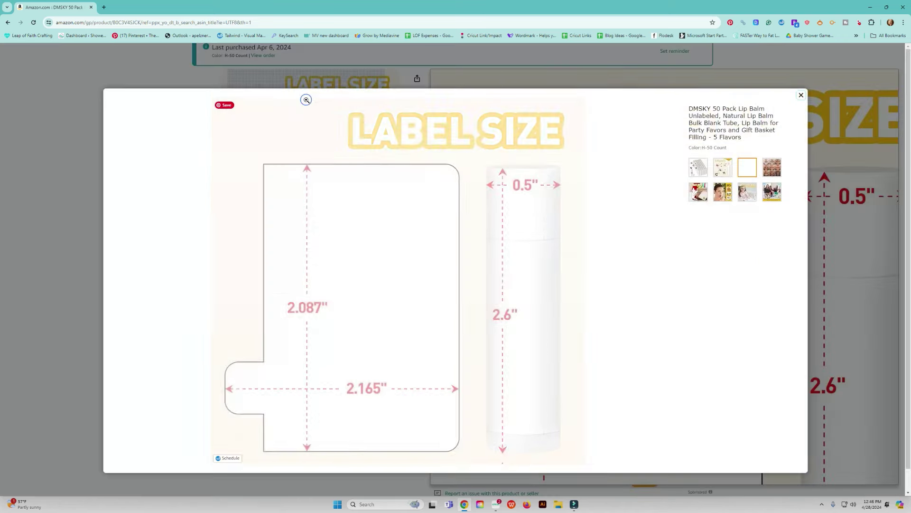
right_click(420, 304)
left_click(441, 326)
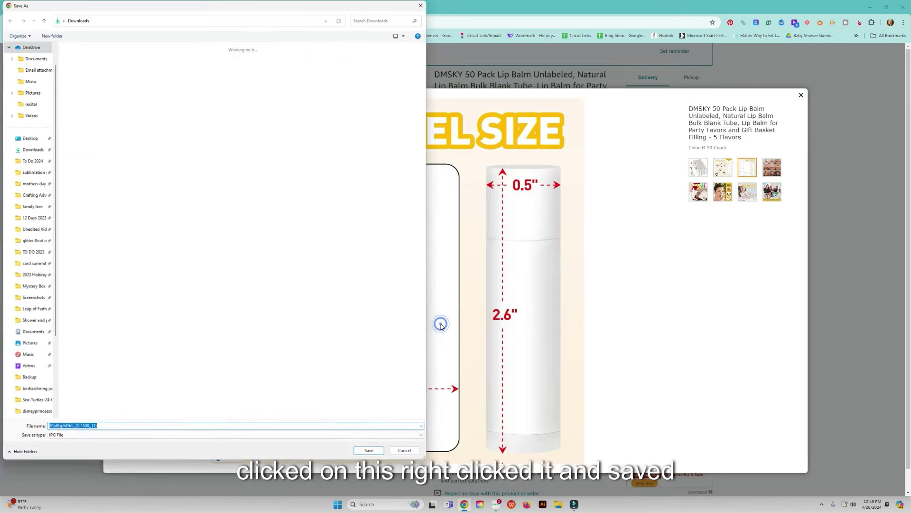
left_click(369, 452)
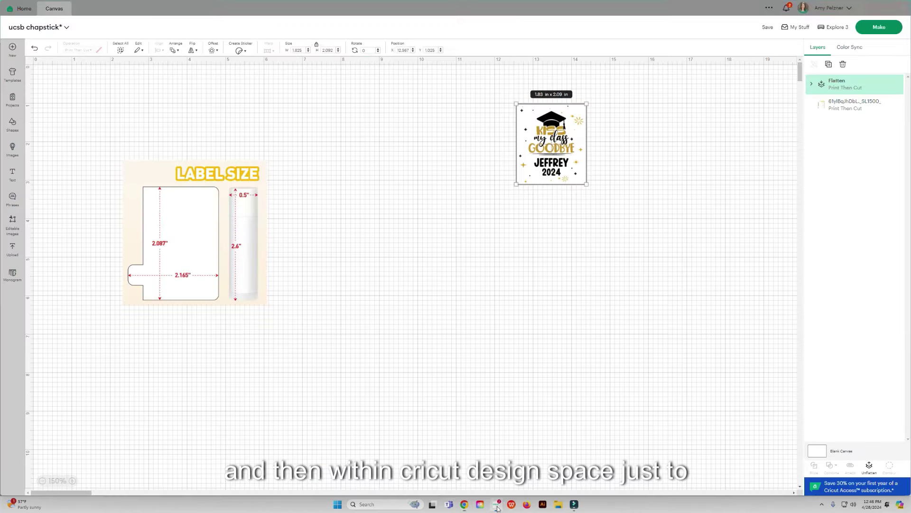
Upload the saved LABEL SIZE JPG from Downloads into Design Space
left_click(496, 504)
left_click_drag(213, 210, 115, 420)
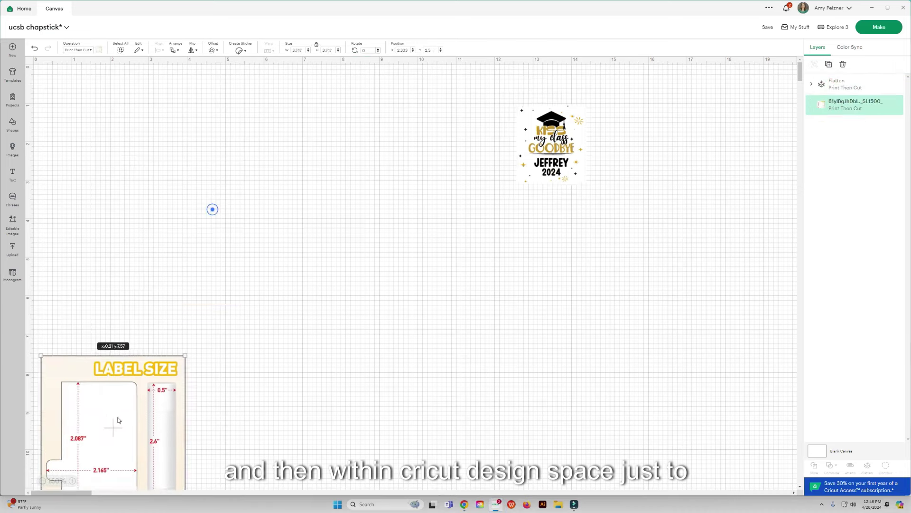
left_click(12, 245)
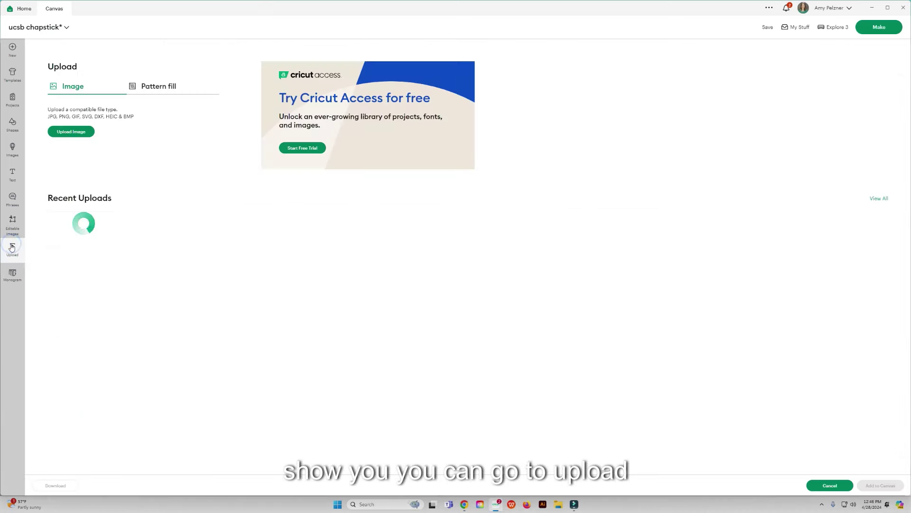
left_click(84, 129)
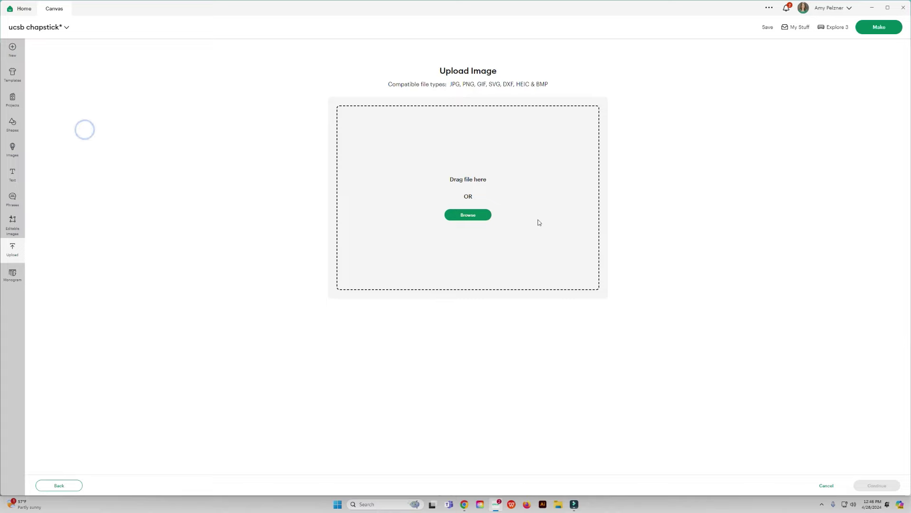
left_click(476, 215)
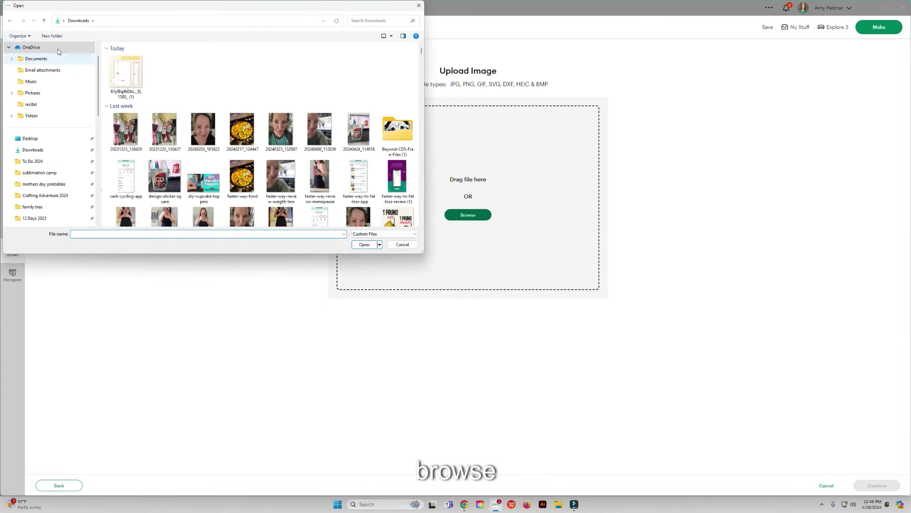
left_click(118, 72)
left_click(364, 245)
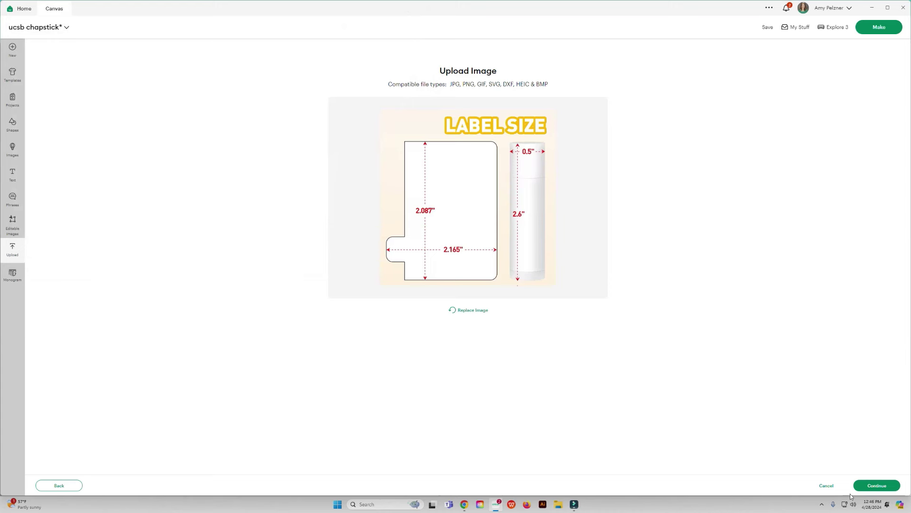
Crop the image to the label outline and add it as a single-layer cut image
left_click(872, 487)
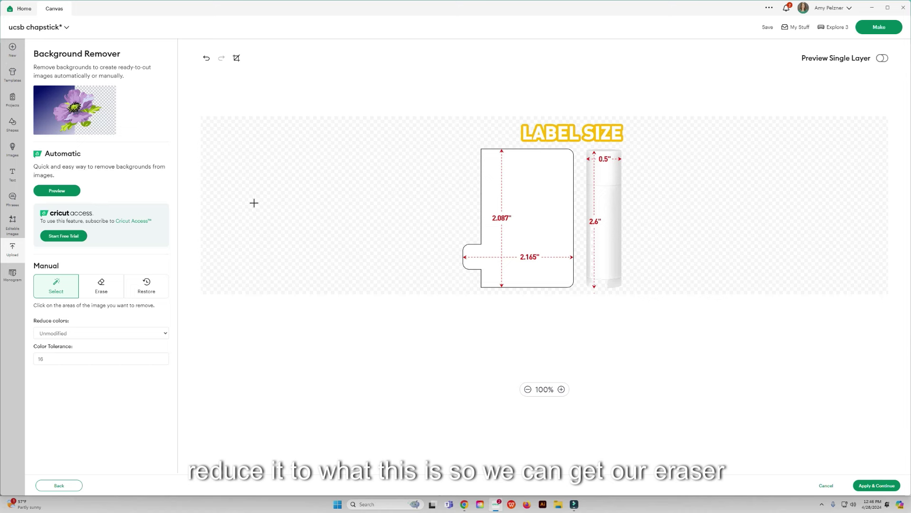
left_click(101, 285)
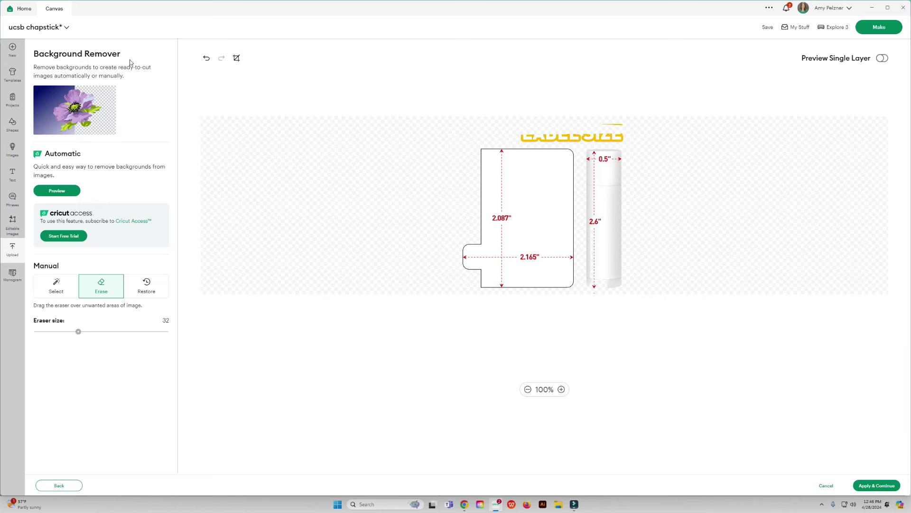
left_click(237, 59)
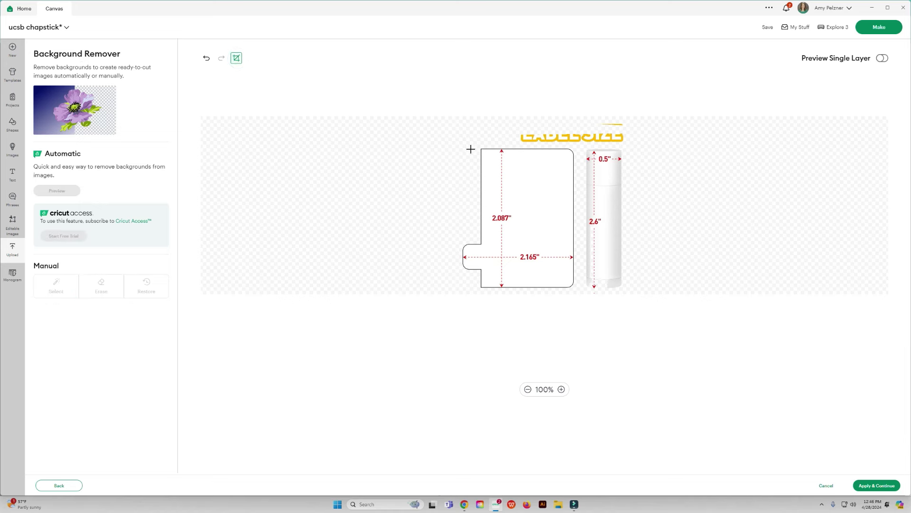
left_click_drag(452, 143, 578, 289)
left_click(876, 485)
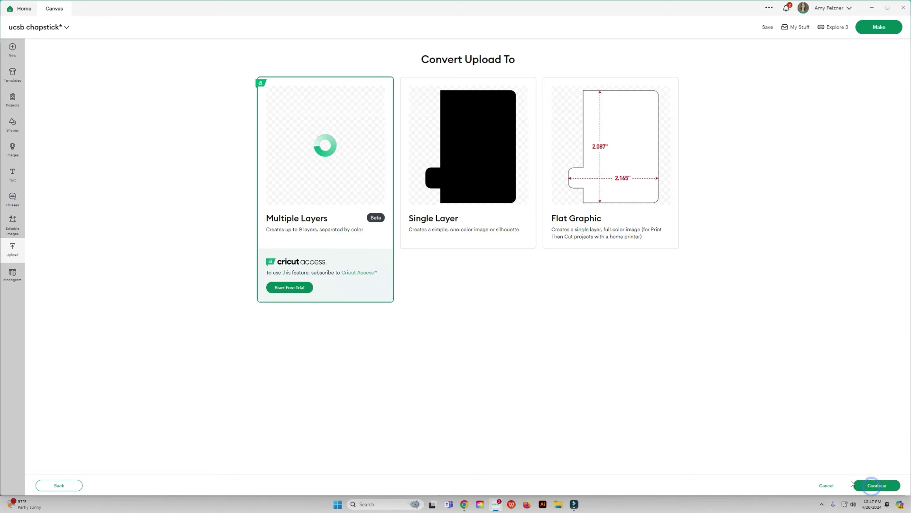
left_click(460, 189)
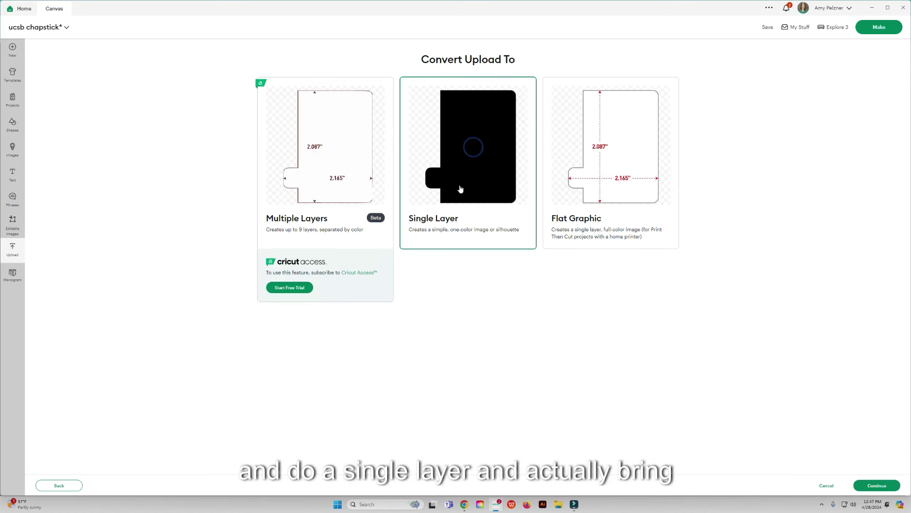
left_click(886, 482)
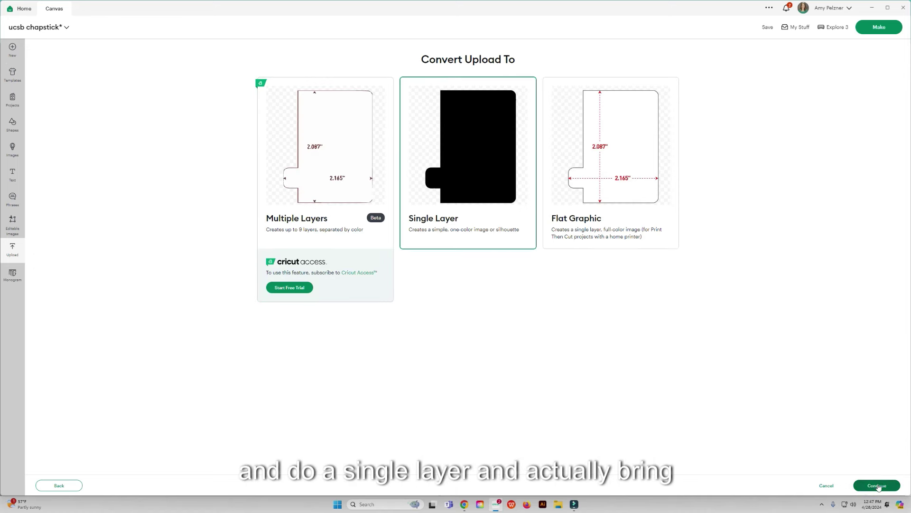
left_click(879, 486)
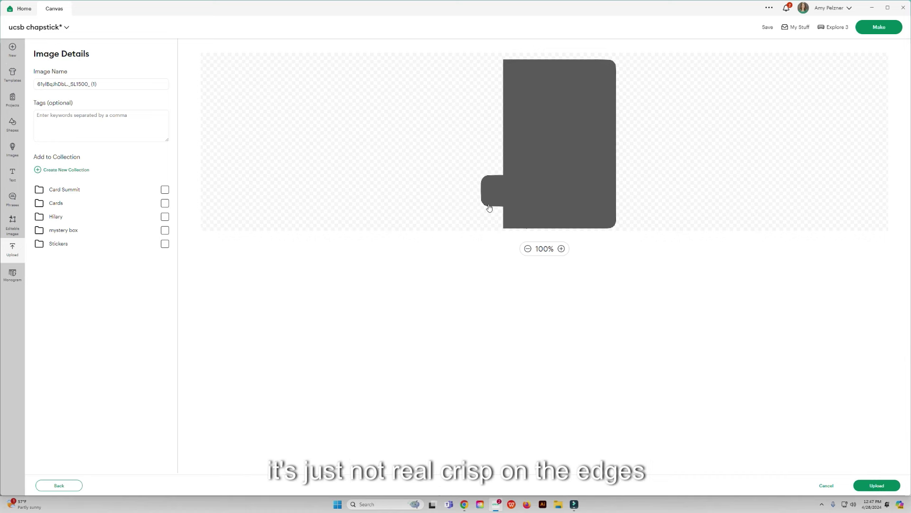
left_click(875, 486)
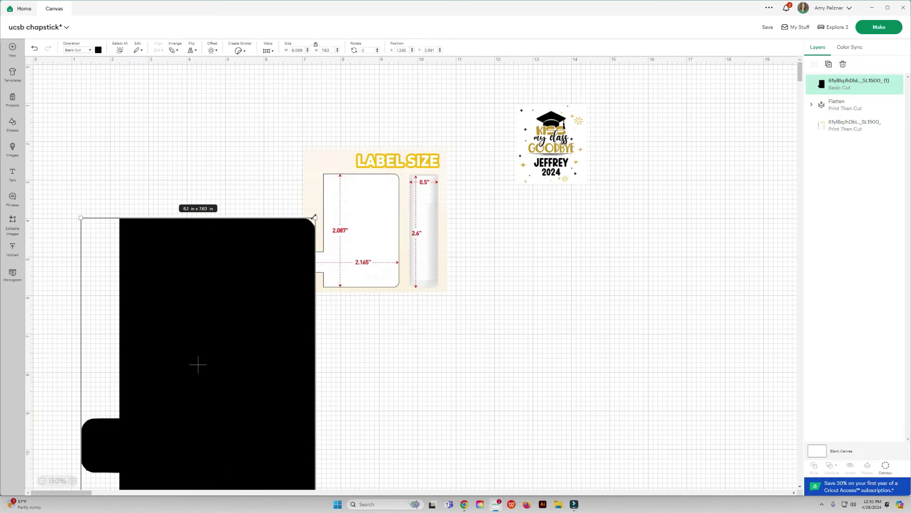
Resize the black label silhouette to 4.22 × 5.28 in and place it beside the LABEL SIZE reference
left_click_drag(314, 217, 210, 328)
left_click_drag(192, 405, 257, 233)
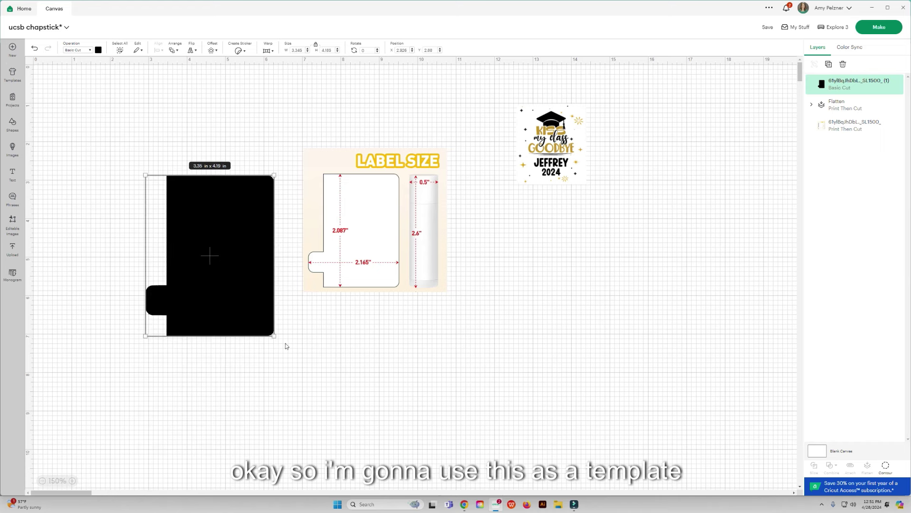
left_click_drag(274, 337, 307, 377)
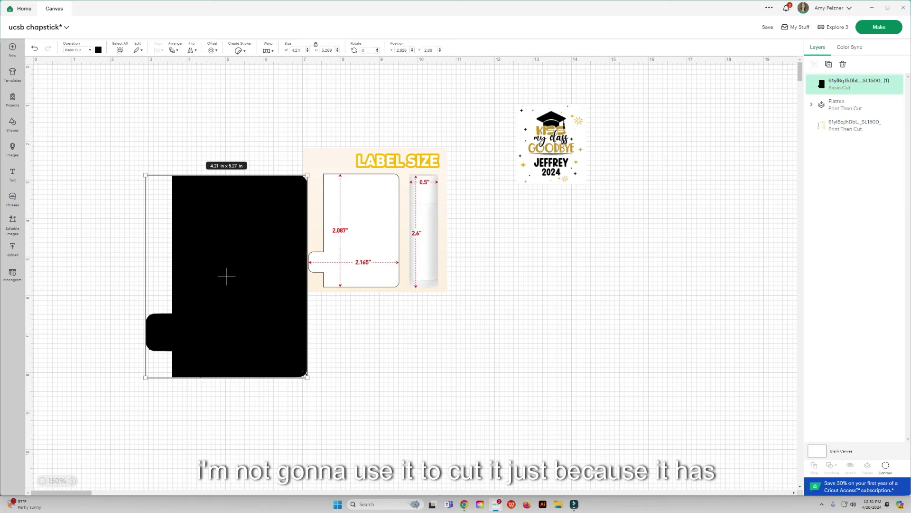
left_click_drag(219, 290, 185, 277)
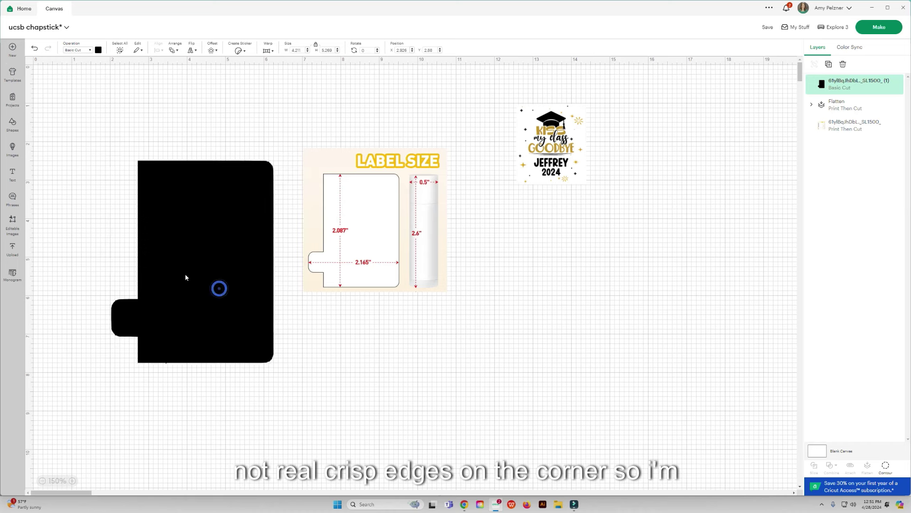
left_click_drag(273, 365, 358, 469)
left_click(366, 453)
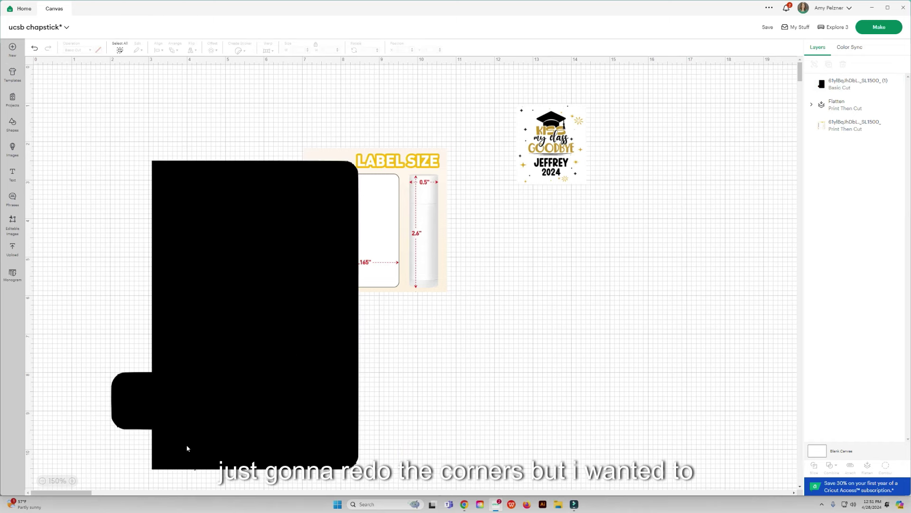
key("ctrl+z")
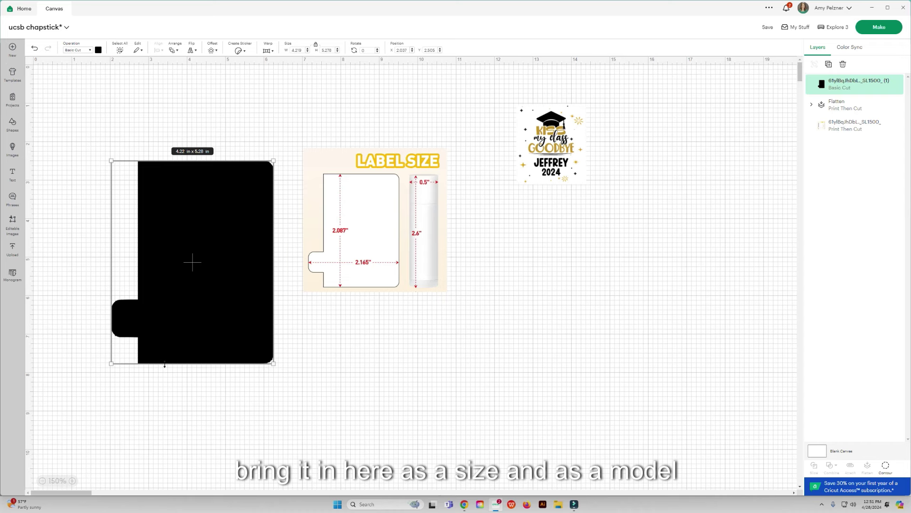
left_click(374, 224)
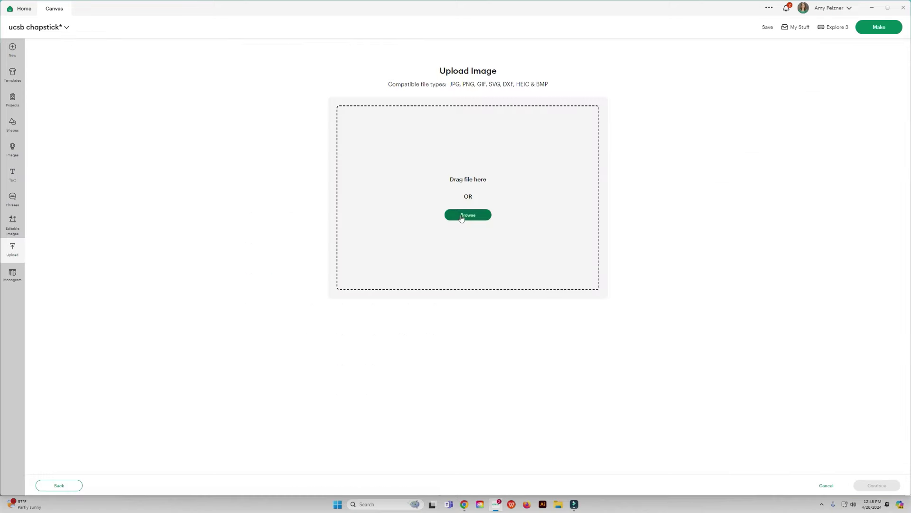
Re-upload the label-size JPG as a Flat Graphic for print-then-cut and add it to the canvas
left_click(465, 214)
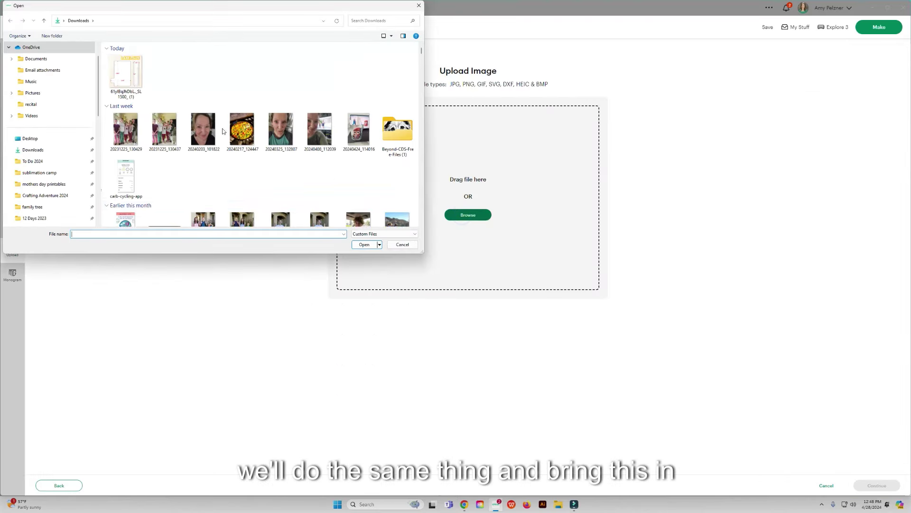
left_click(124, 71)
left_click(365, 245)
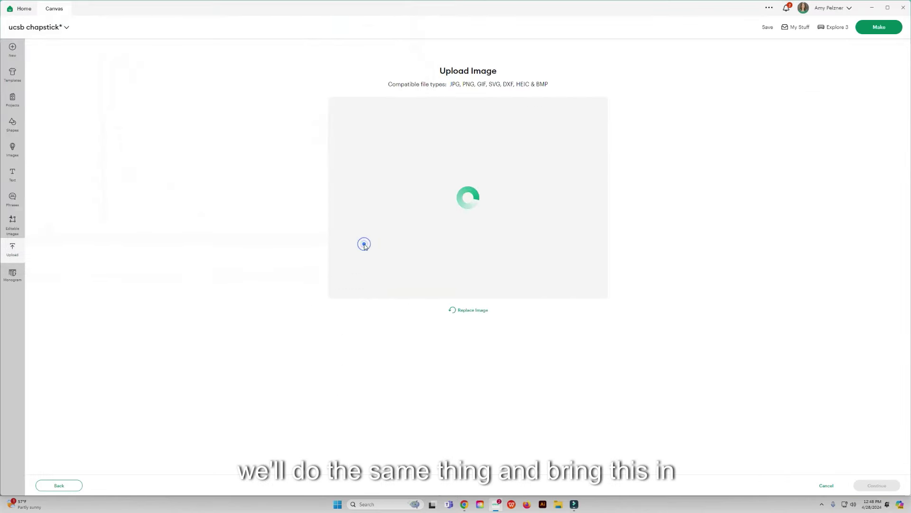
left_click(876, 485)
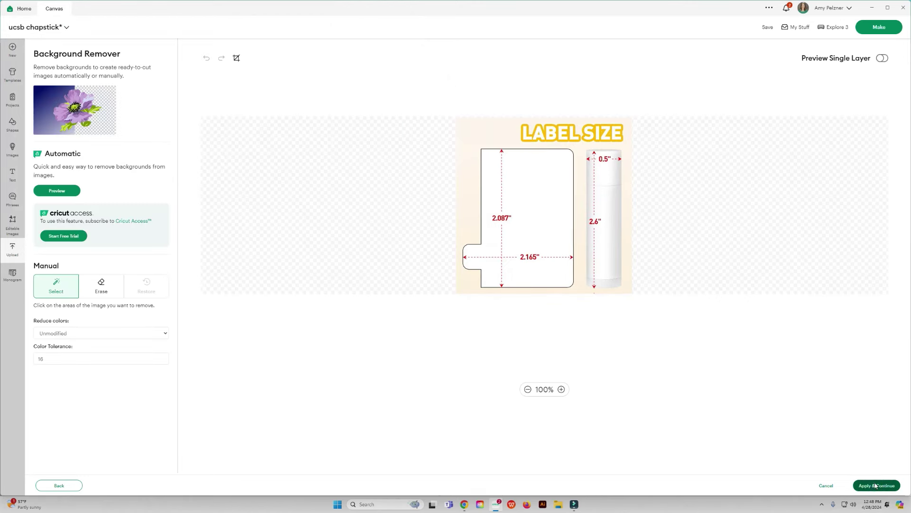
left_click(875, 485)
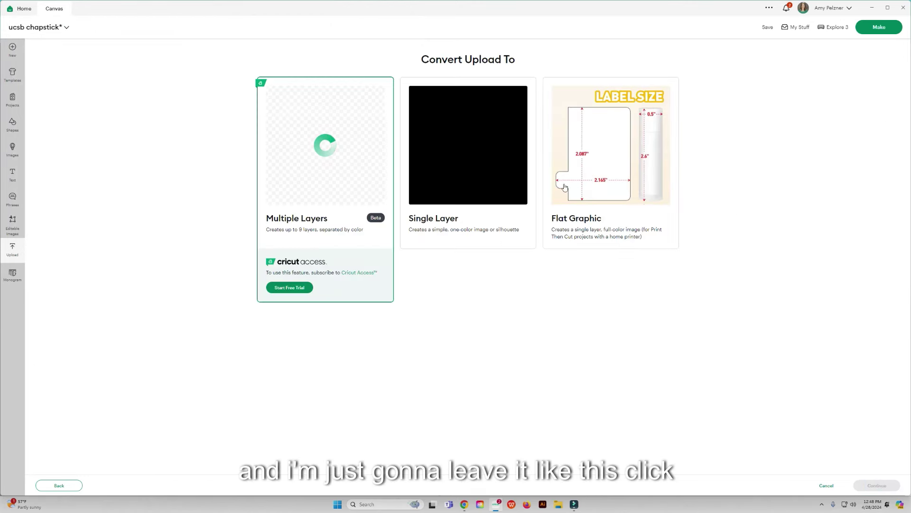
left_click(606, 155)
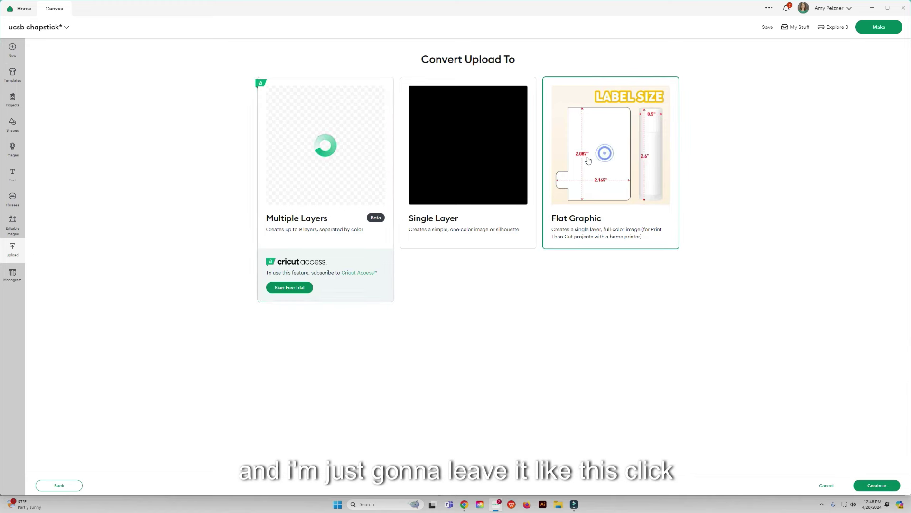
left_click(877, 485)
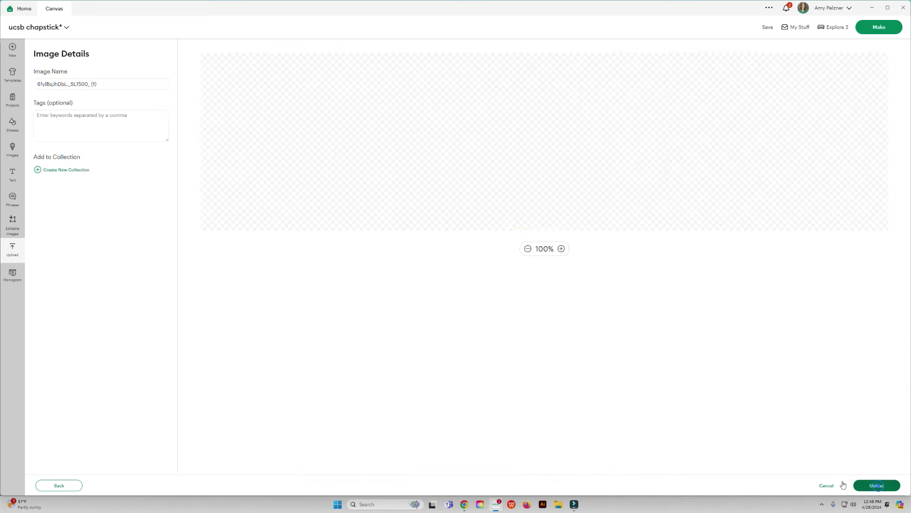
left_click(876, 485)
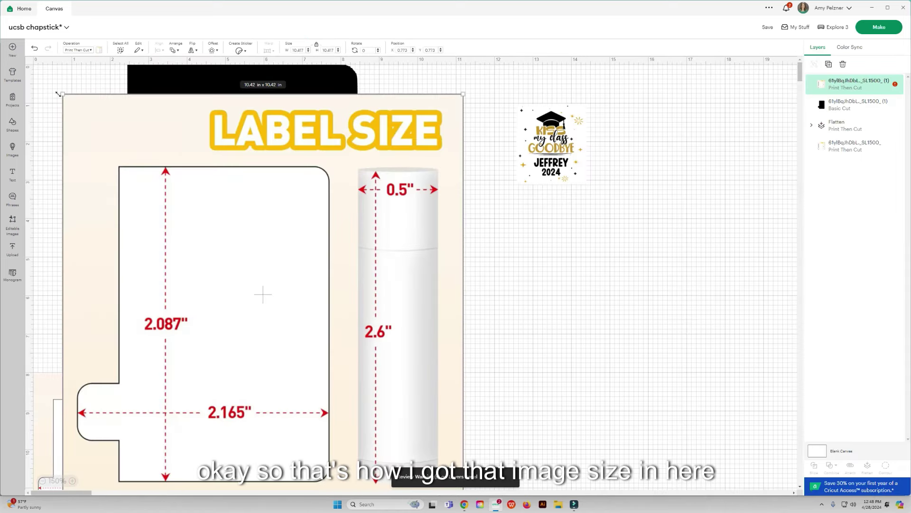
Shrink the label-size diagram to 3.75 in square beside the black label shape, then select the shape
left_click_drag(59, 93, 483, 326)
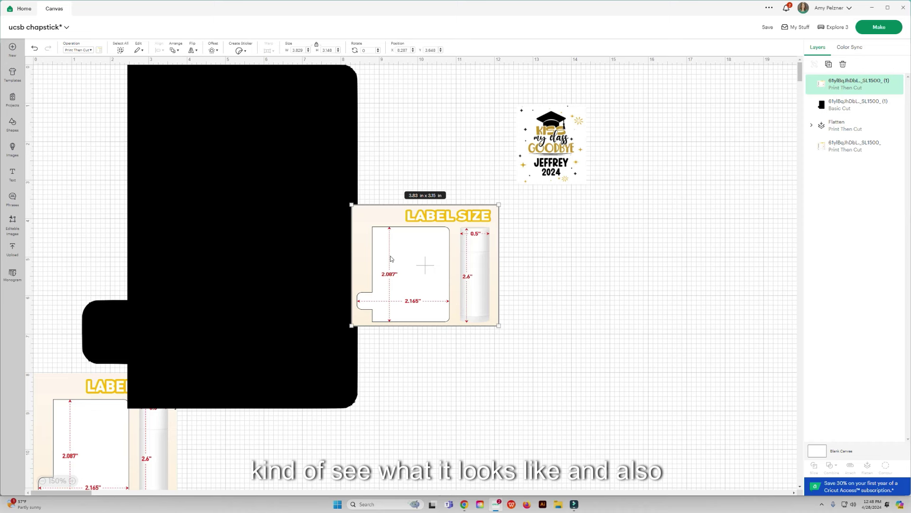
left_click(261, 324)
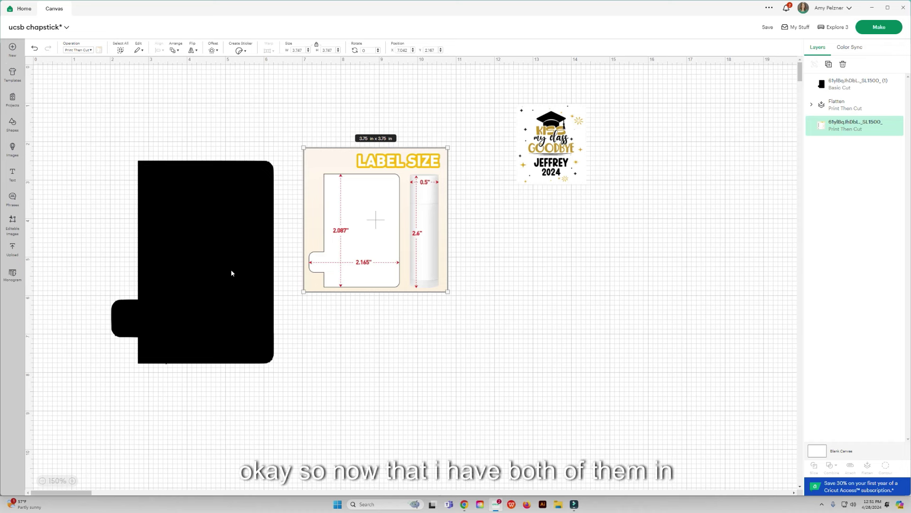
left_click(231, 273)
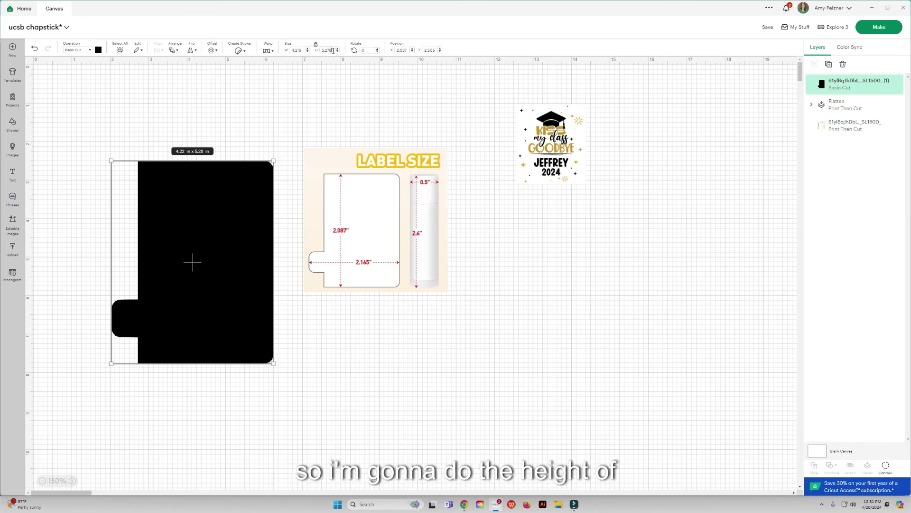
Unlock proportions and size the black label shape to 2.165 in wide by 2.087 in tall
left_click(332, 50)
type("2.087")
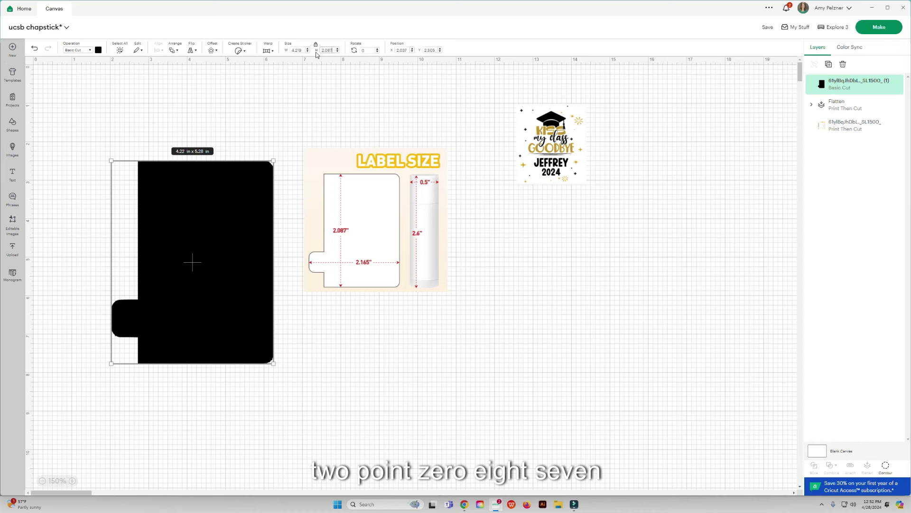
key("Return")
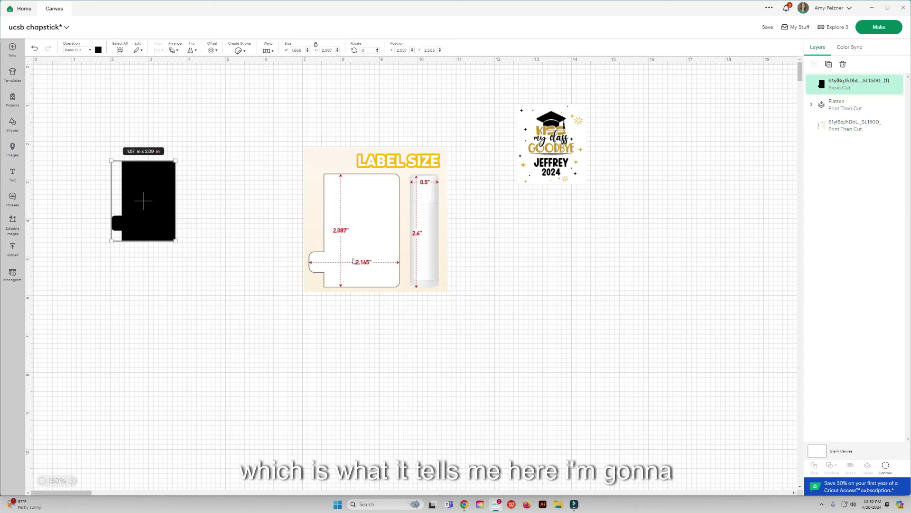
left_click(316, 45)
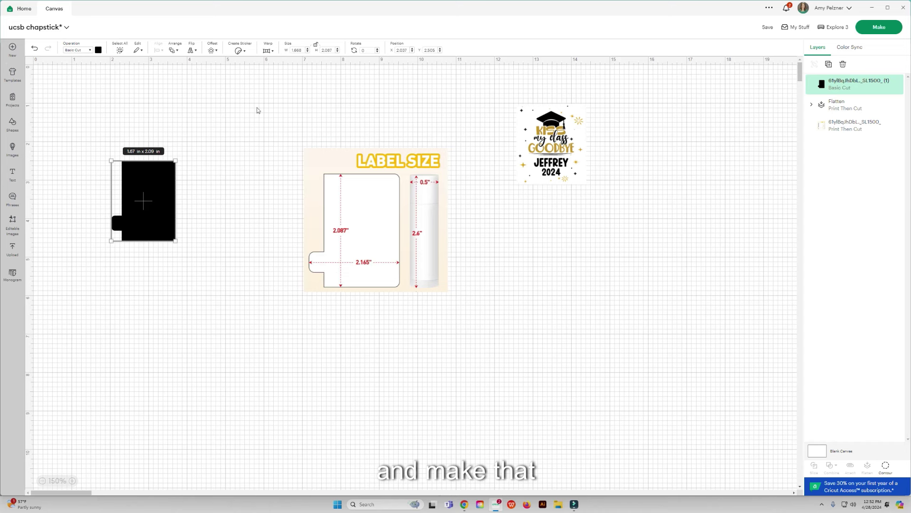
left_click(304, 50)
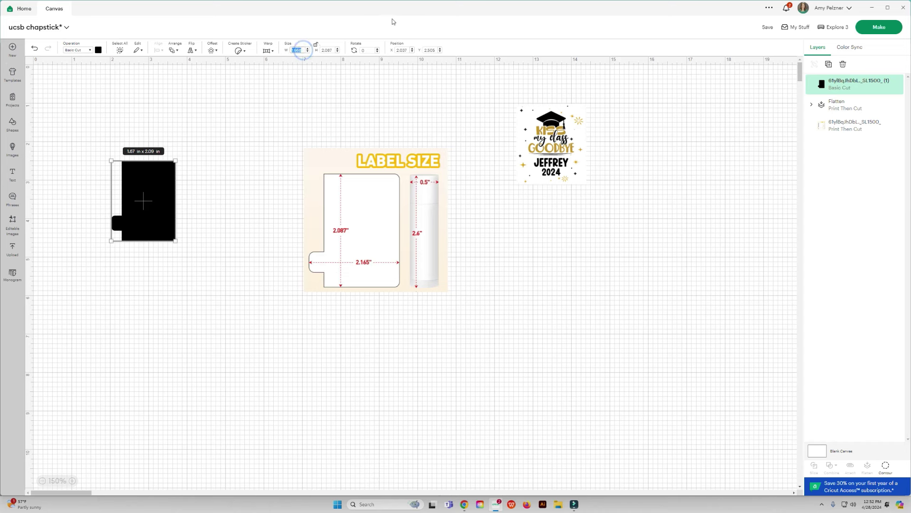
type("2.")
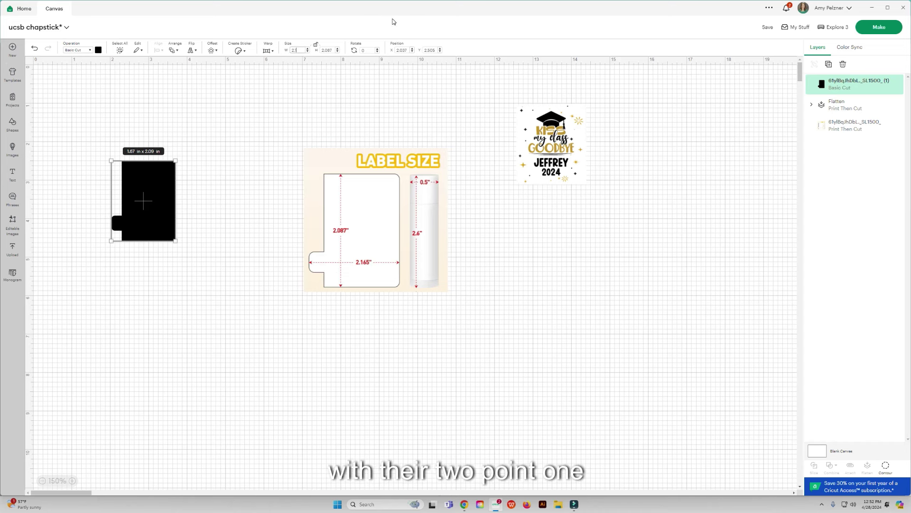
type("165")
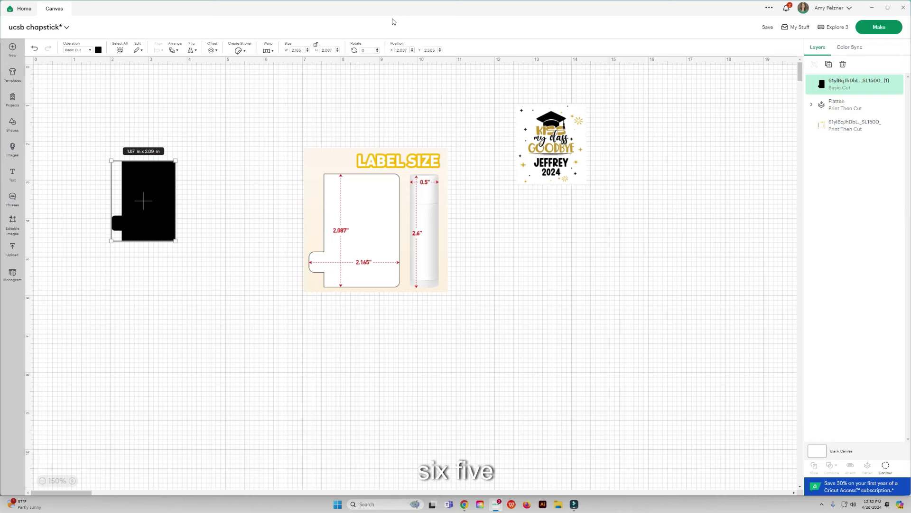
key("Return")
left_click(383, 265)
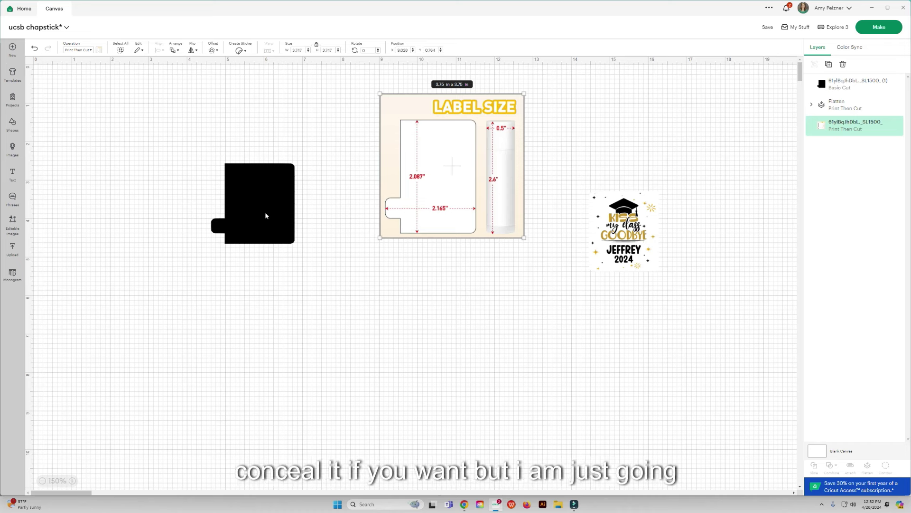
left_click_drag(243, 174, 268, 197)
Add a rounded square from Shapes beside the black label shape
left_click(142, 398)
key("ctrl+minus")
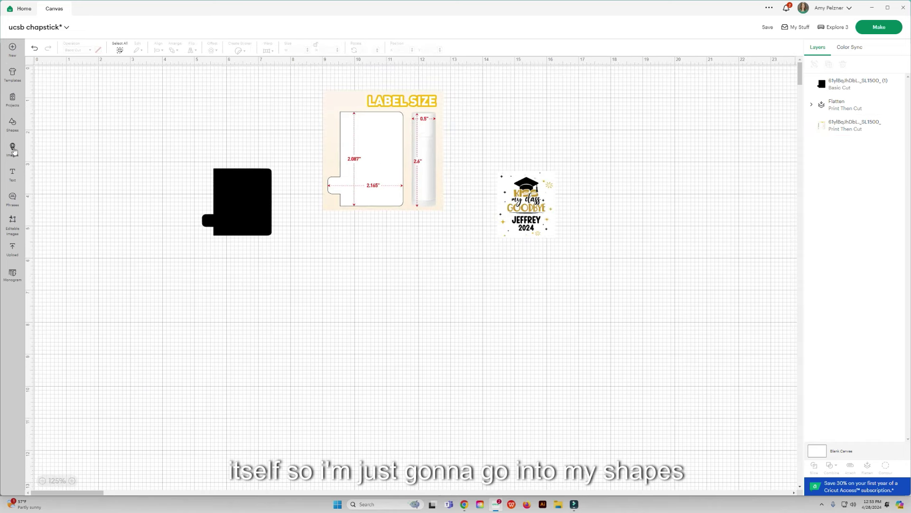
left_click(13, 123)
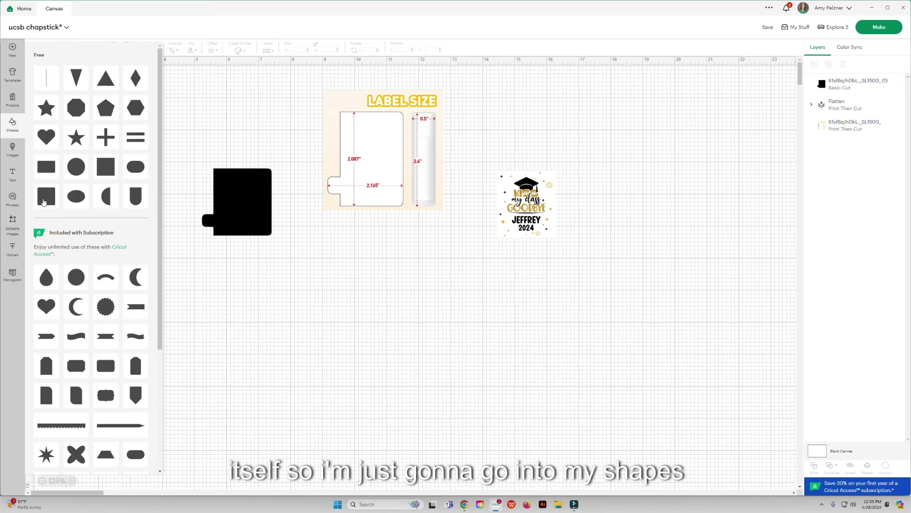
left_click(47, 196)
left_click_drag(81, 116, 316, 229)
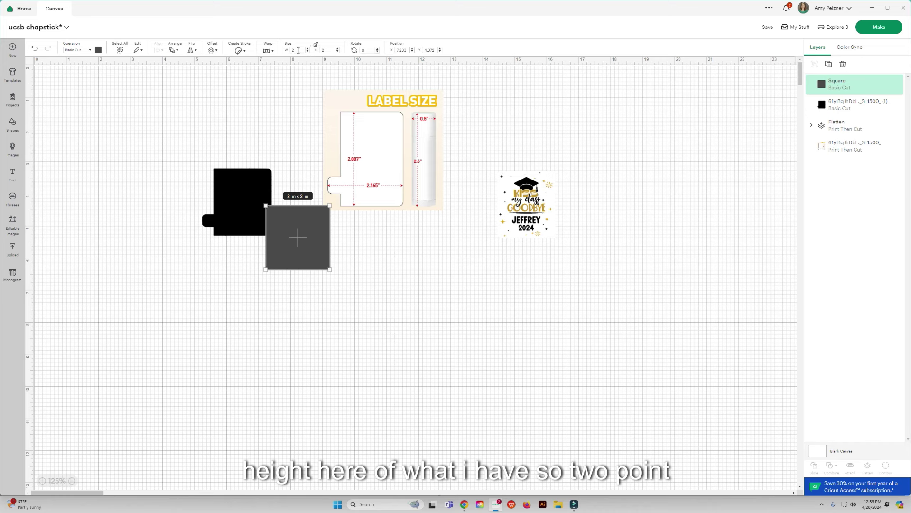
Set the square's height to 2.087 in and position it over the black label shape
left_click(325, 50)
type(".087")
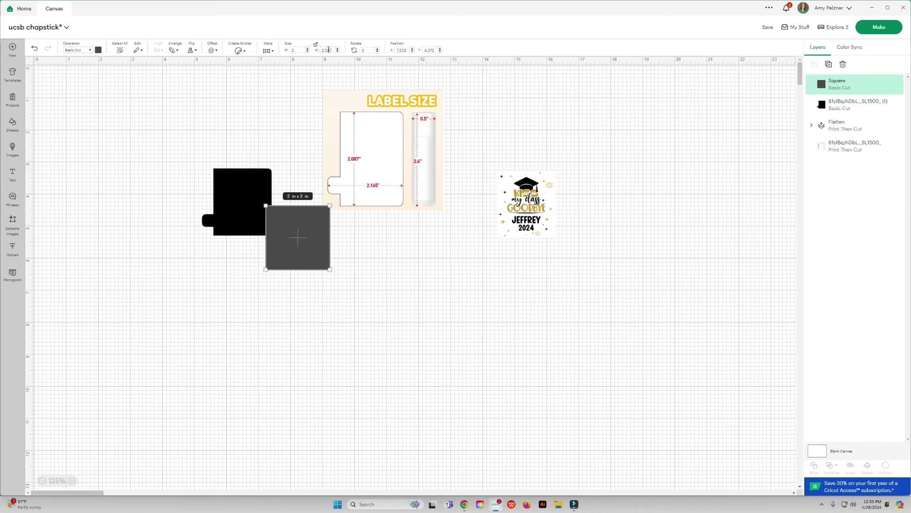
key("Return")
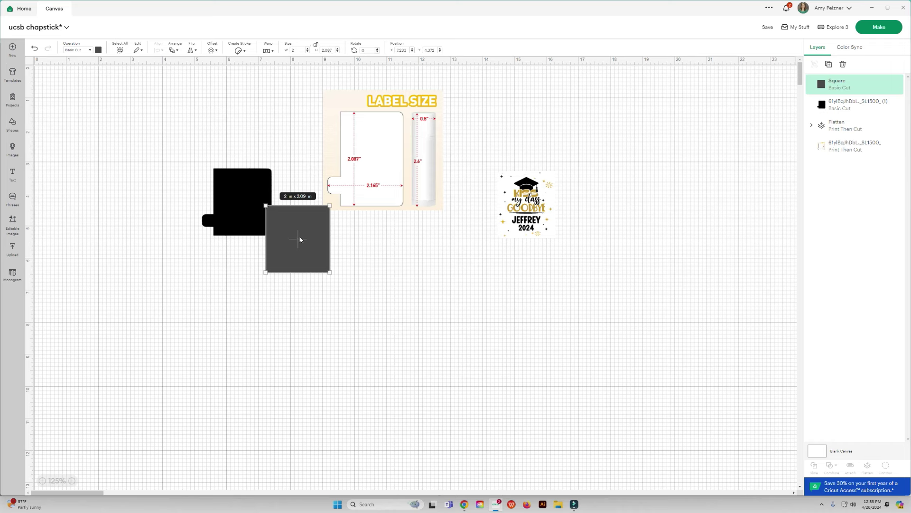
left_click_drag(300, 238, 218, 194)
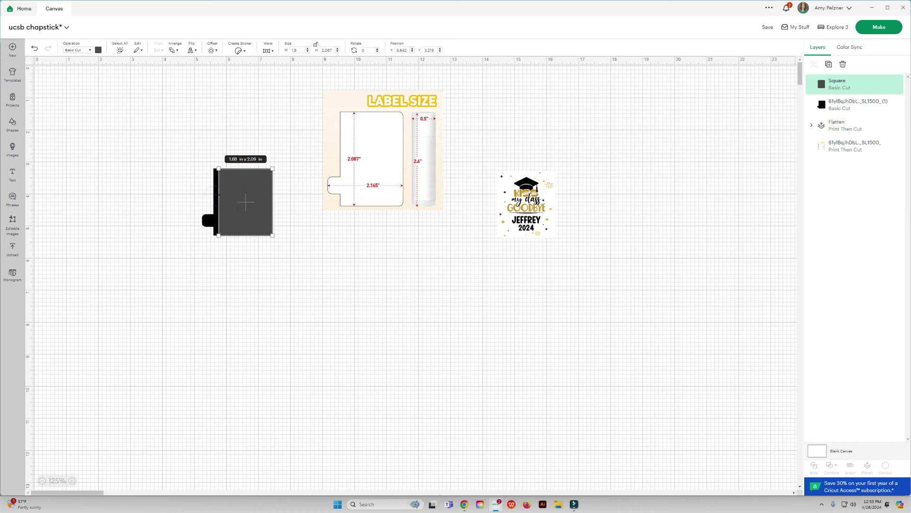
left_click(249, 203)
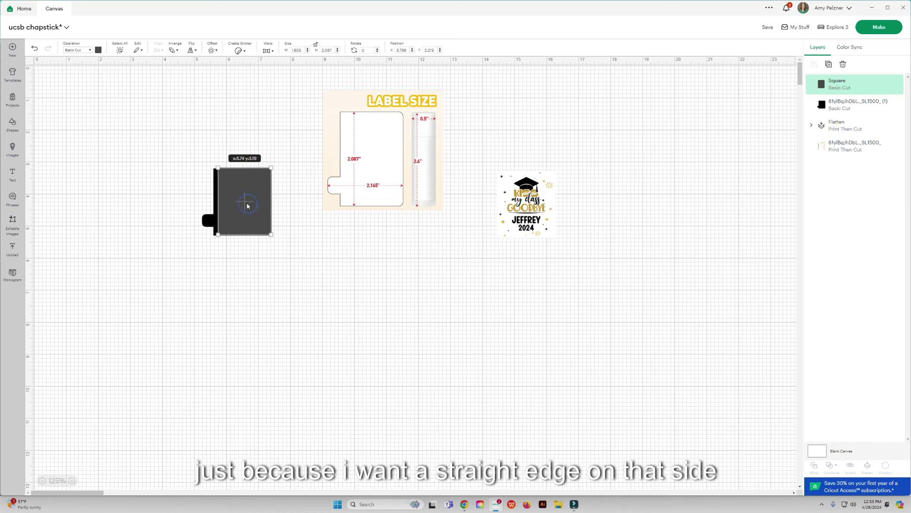
left_click(305, 202)
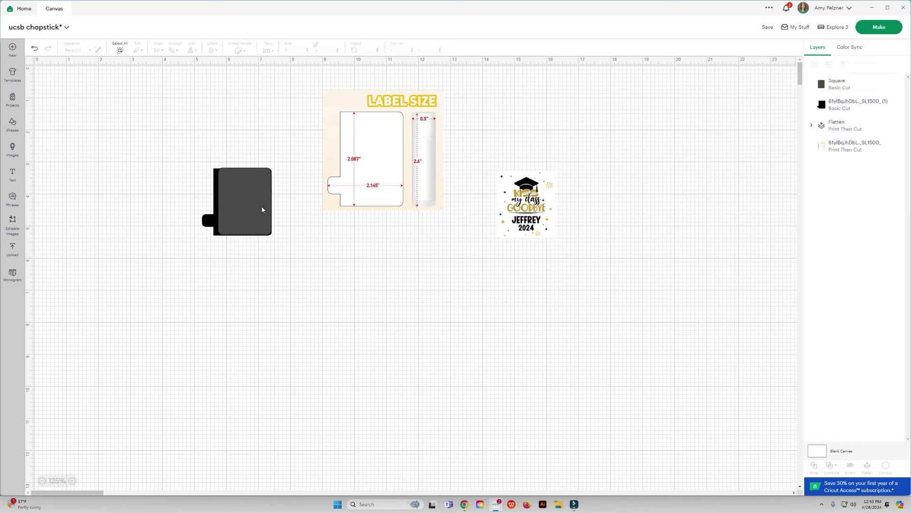
left_click_drag(262, 206, 297, 214)
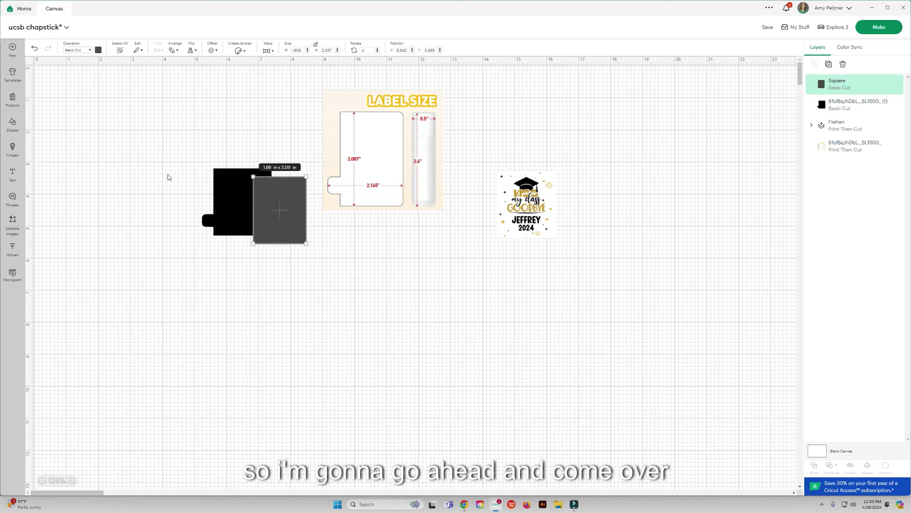
left_click(113, 147)
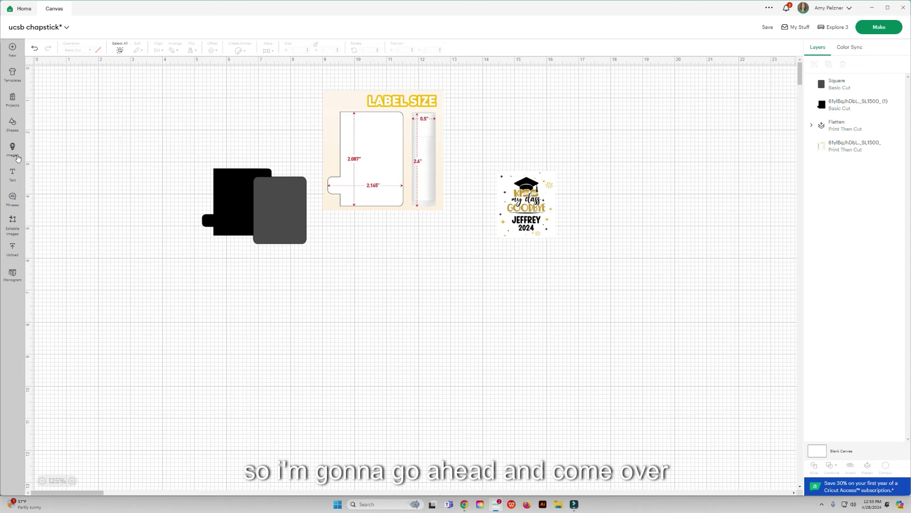
Add a straight-edged square 2.087 in tall and narrow it into a thin strip
left_click(12, 124)
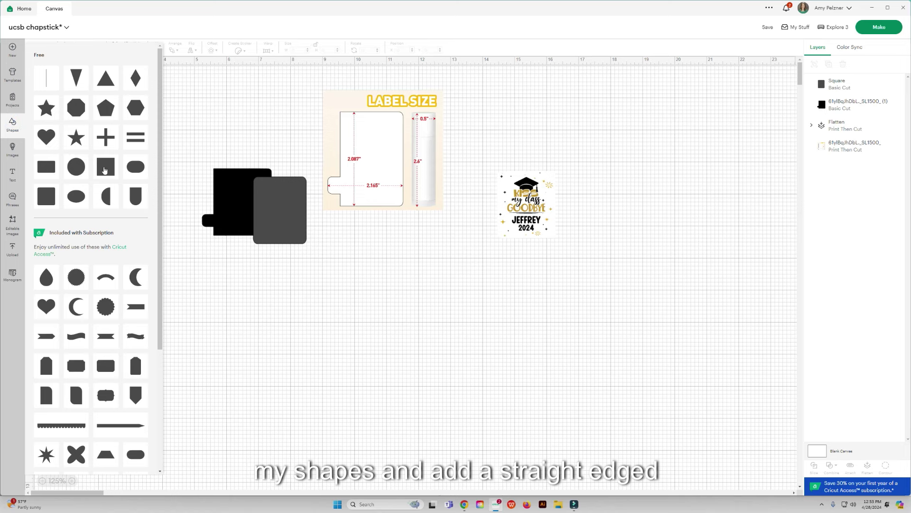
left_click(101, 167)
left_click_drag(95, 125, 278, 278)
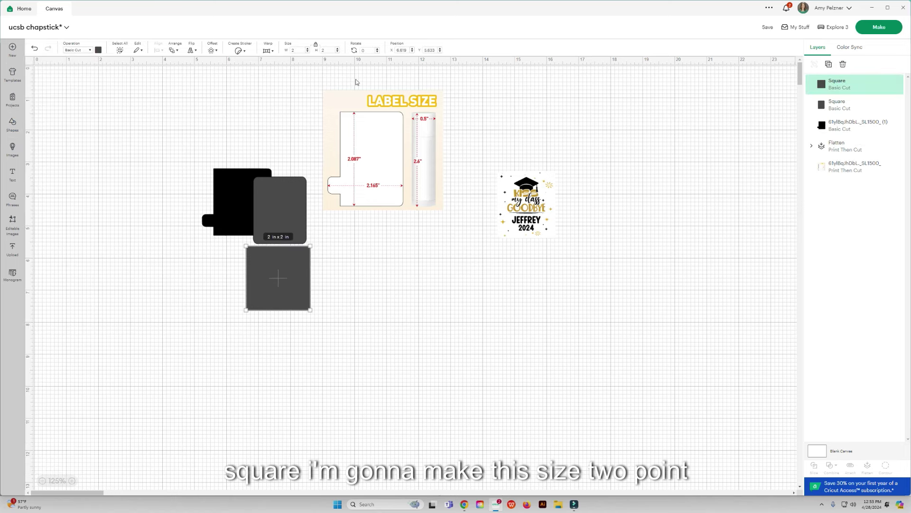
left_click(331, 51)
type(".087")
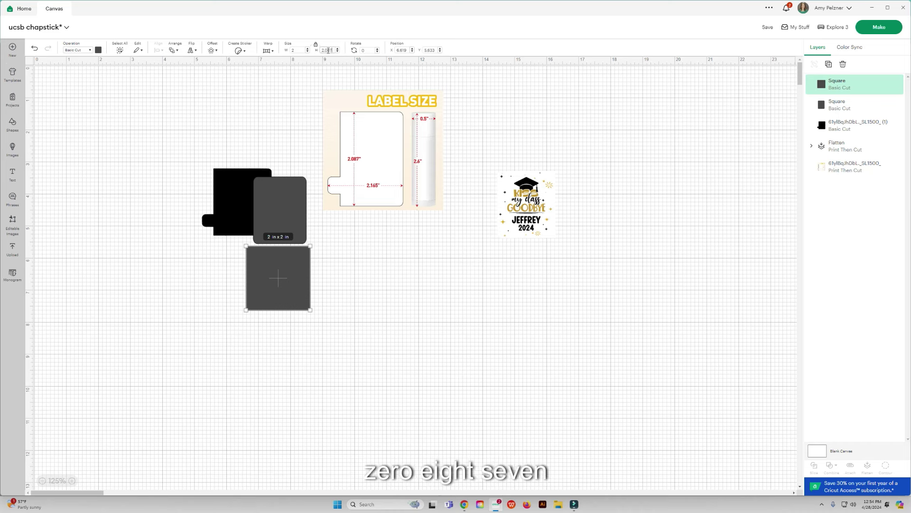
key("Return")
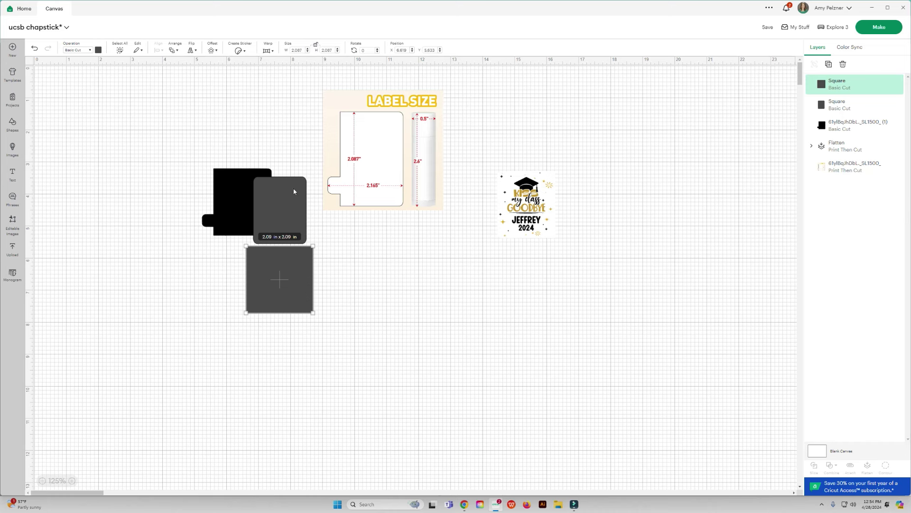
left_click(315, 44)
left_click_drag(246, 274, 220, 196)
left_click(345, 275)
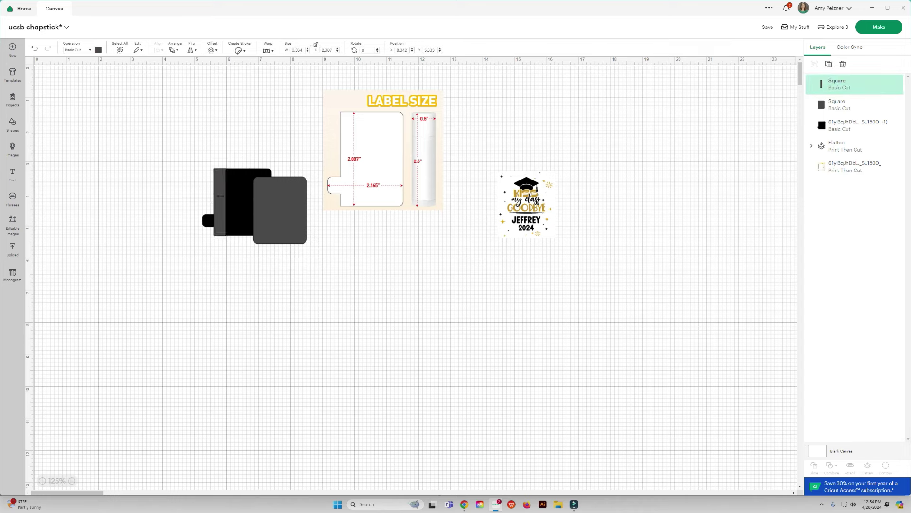
Zoom in and move the grey rounded square over the black label shape
left_click(73, 480)
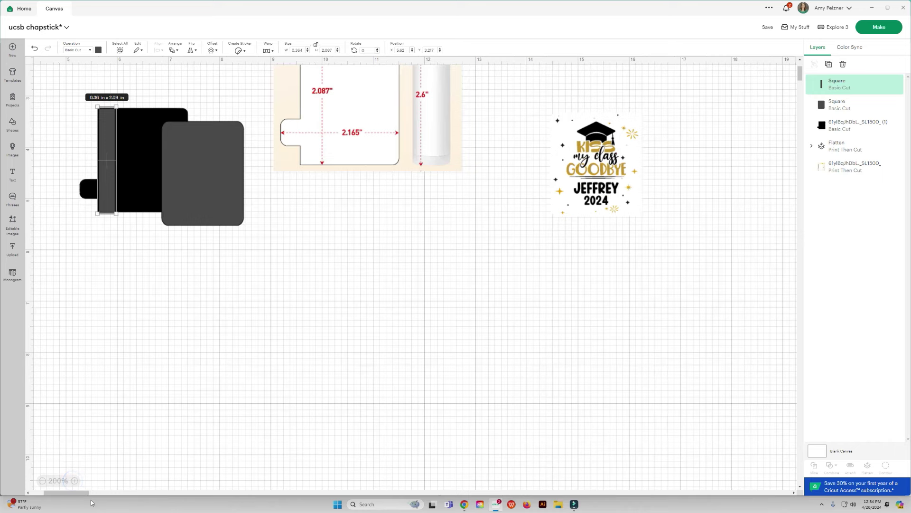
left_click_drag(84, 493, 76, 494)
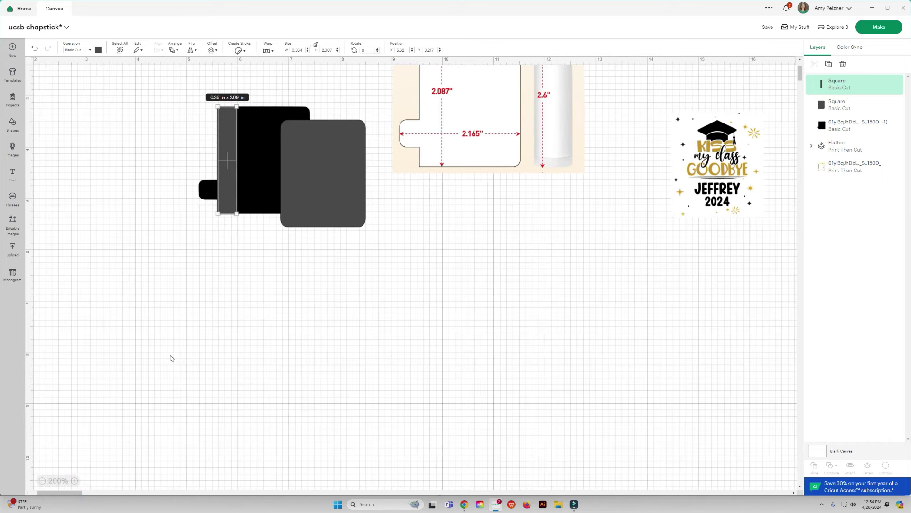
scroll(173, 358, "up", 3)
left_click(268, 268)
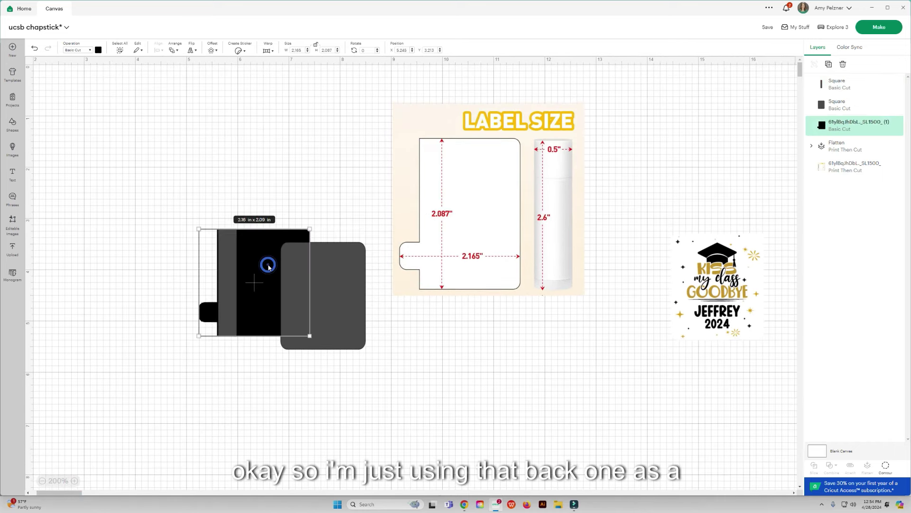
left_click(255, 176)
left_click(226, 270)
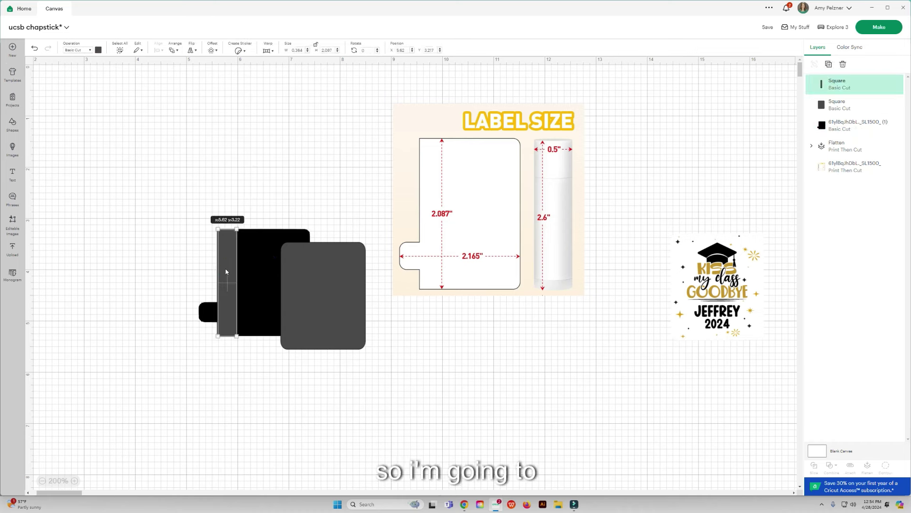
left_click_drag(335, 292, 280, 281)
left_click(336, 267)
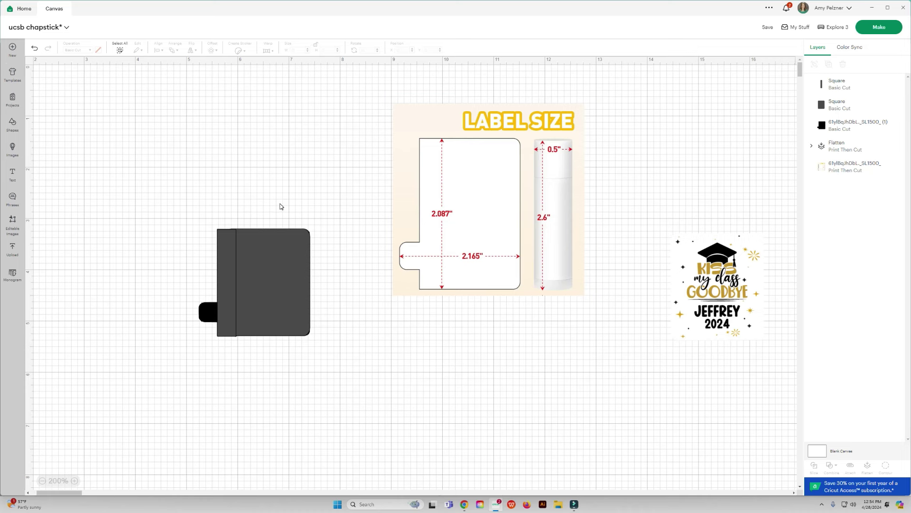
Bring the black label shape to the front and move it up and left, aside
right_click(240, 262)
left_click(253, 160)
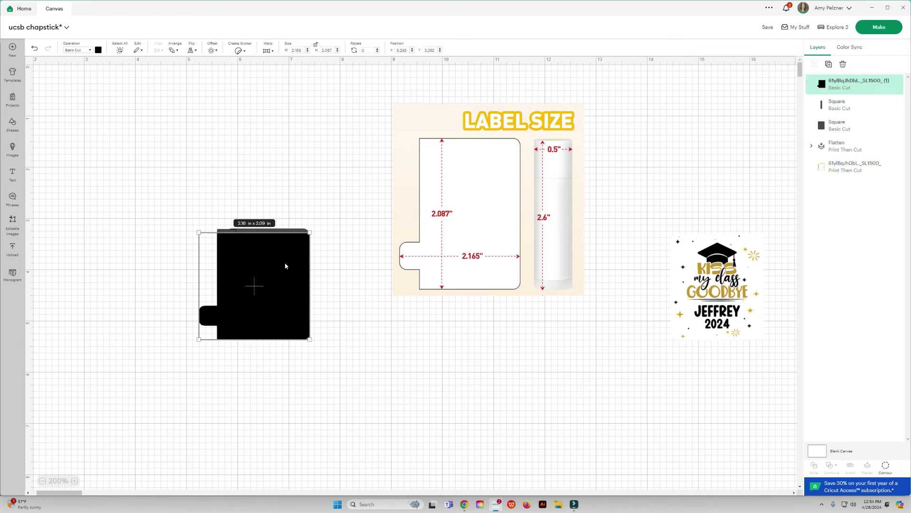
left_click(311, 193)
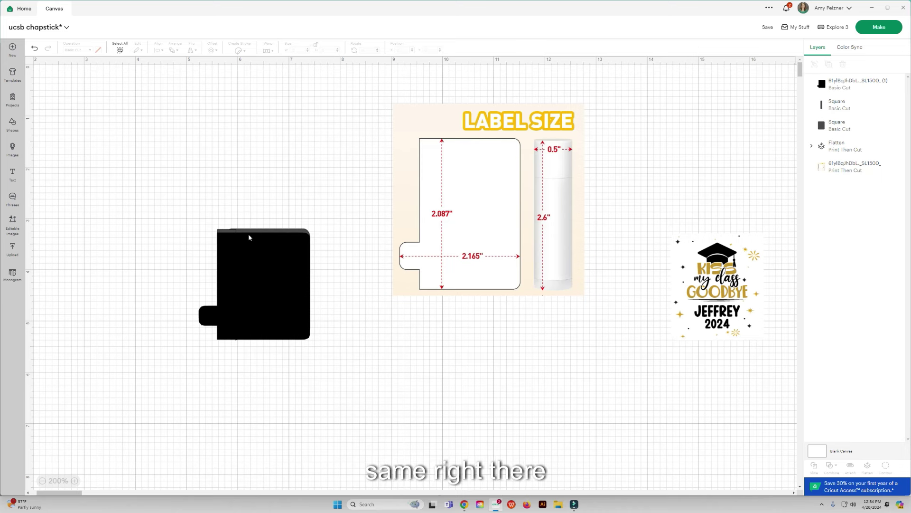
left_click(258, 274)
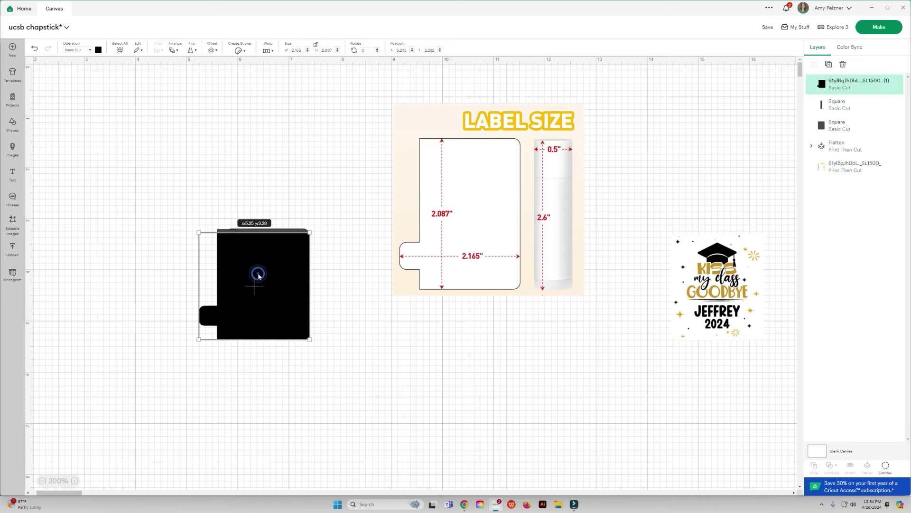
left_click_drag(259, 276, 137, 162)
left_click(208, 200)
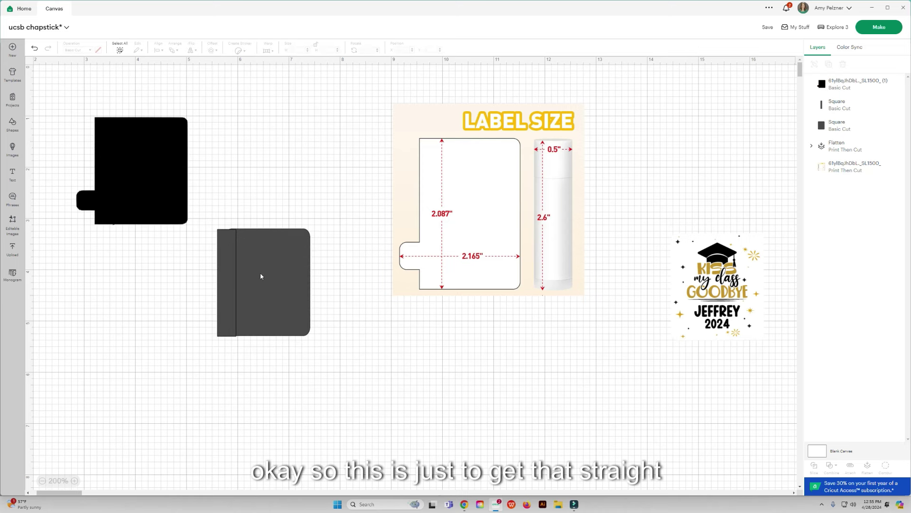
Align the two grey shapes along their tops and unite them into one 1.81 × 2.09 in shape
left_click_drag(186, 275, 353, 314)
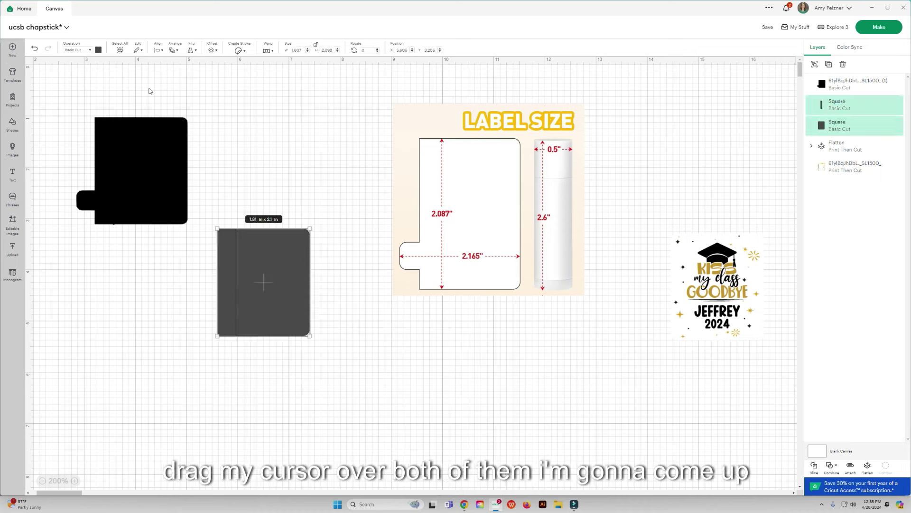
left_click(158, 49)
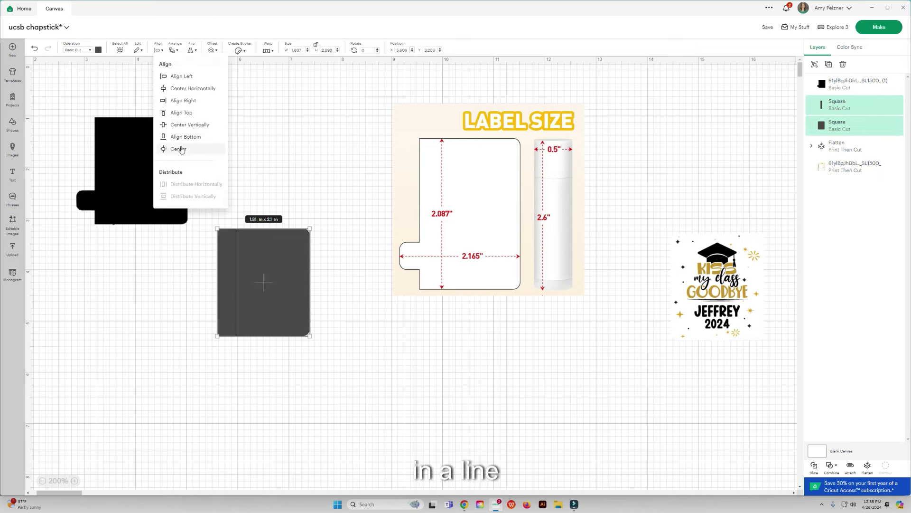
left_click(183, 113)
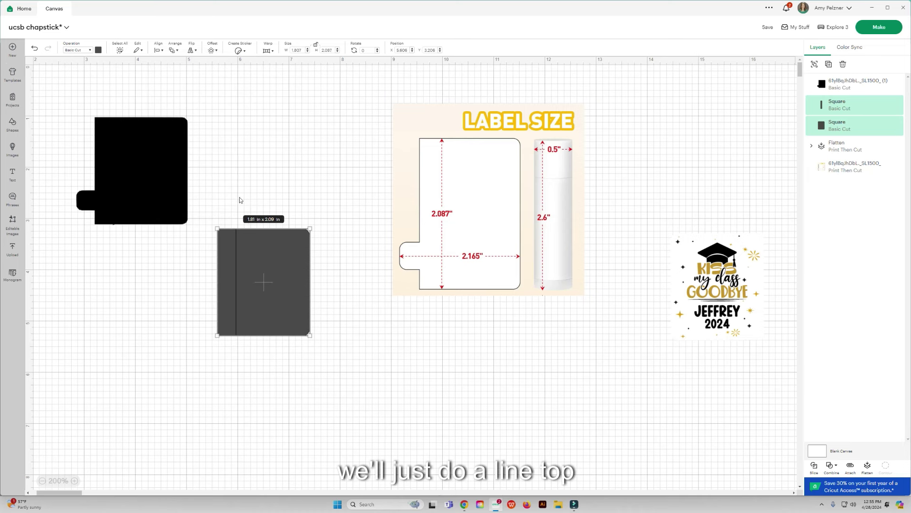
left_click(834, 465)
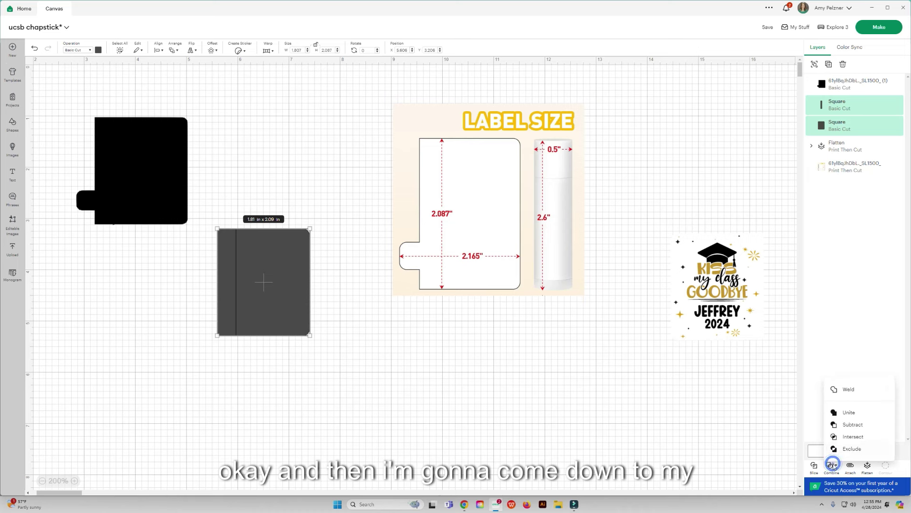
left_click(855, 414)
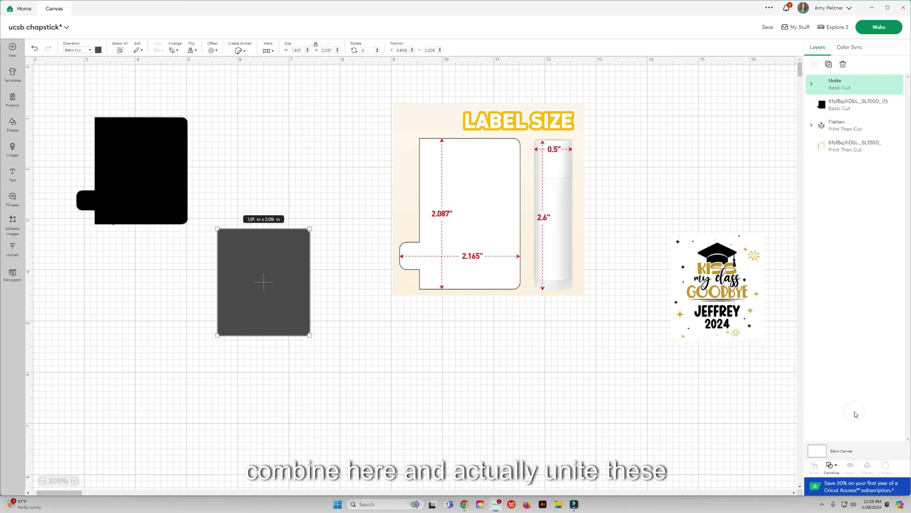
Move the black label silhouette under the united grey shape
left_click(242, 376)
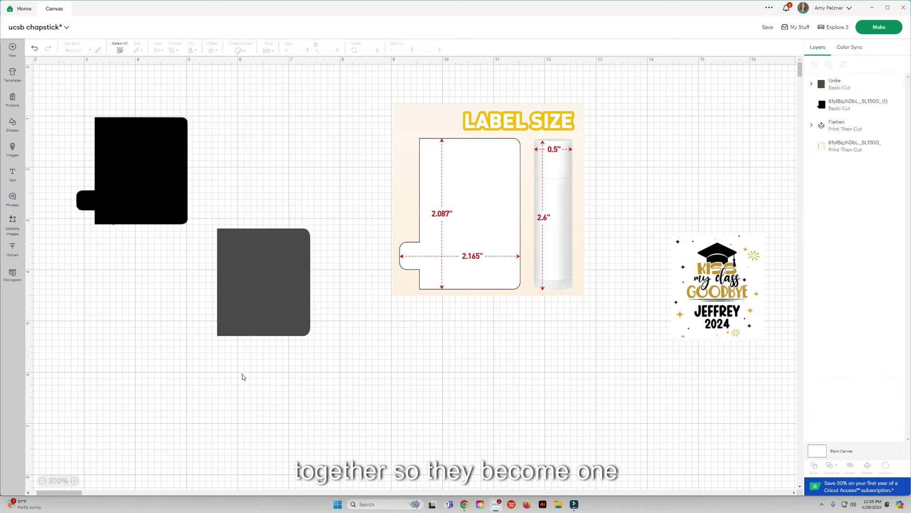
left_click_drag(116, 178, 240, 291)
left_click(283, 238)
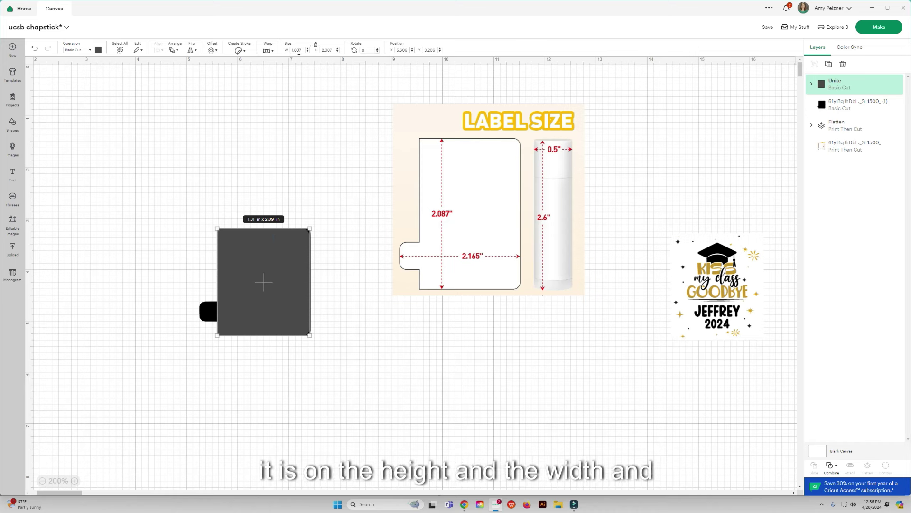
Unlock the united grey shape's proportions and narrow it to 1.79 in wide
left_click(246, 279)
left_click(245, 149)
left_click(242, 252)
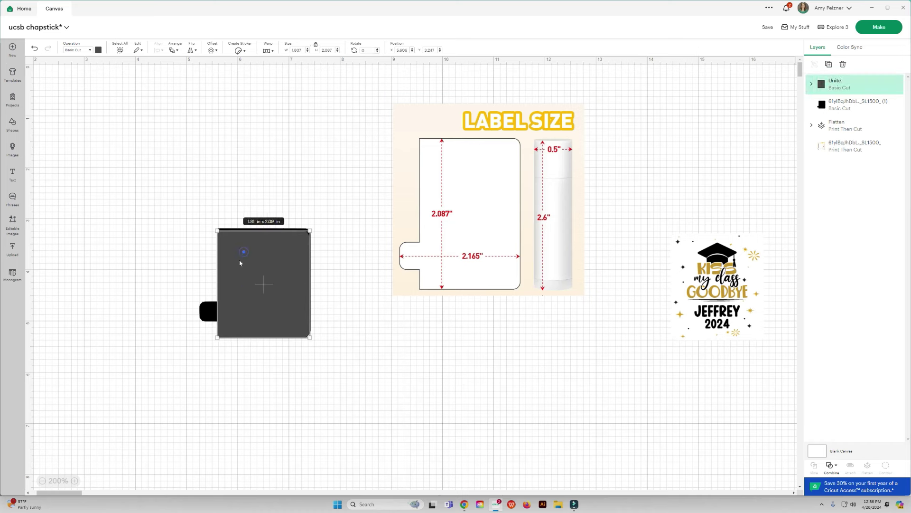
left_click(316, 46)
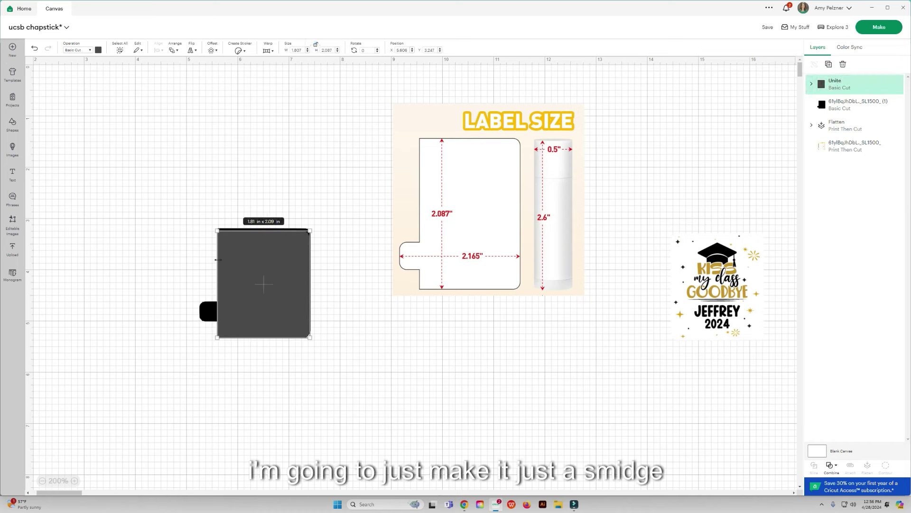
left_click_drag(217, 260, 218, 260)
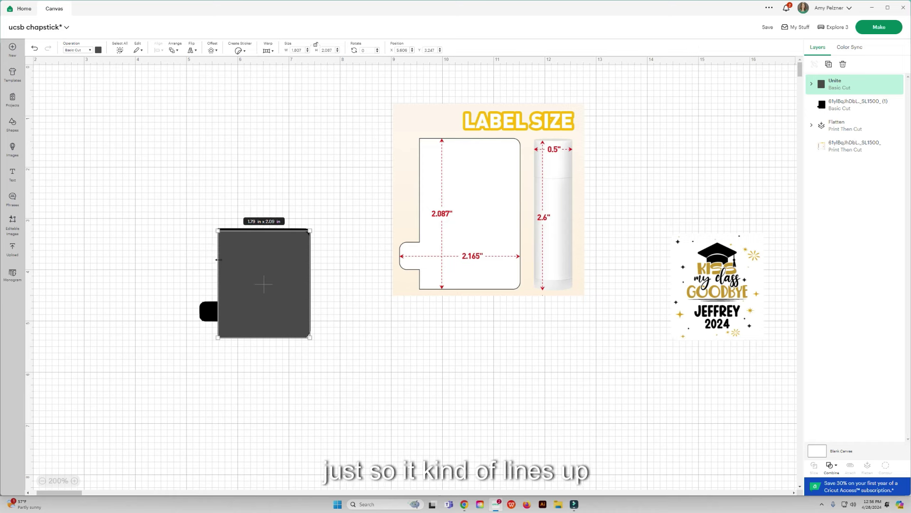
left_click(196, 237)
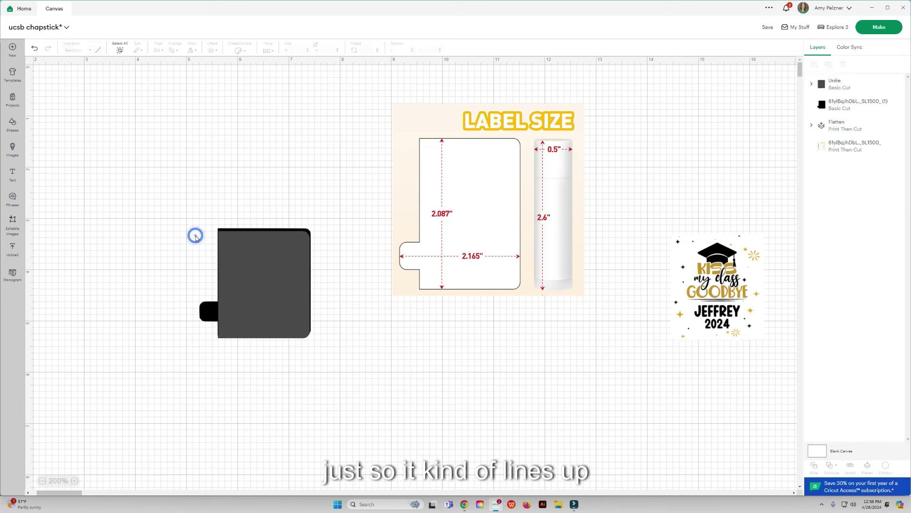
Move the grey shape up-right, the black label left, the size chart lower-left, and the graduation image beside the grey shape
left_click(246, 268)
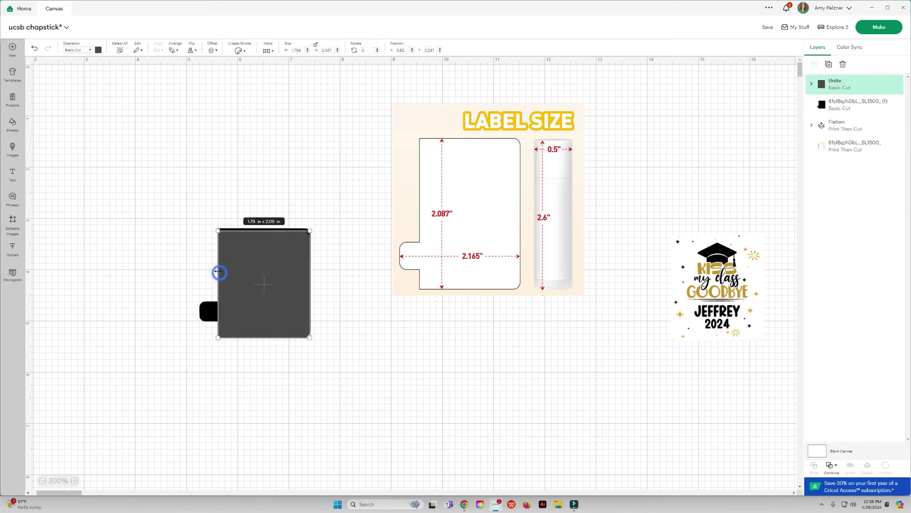
left_click(176, 245)
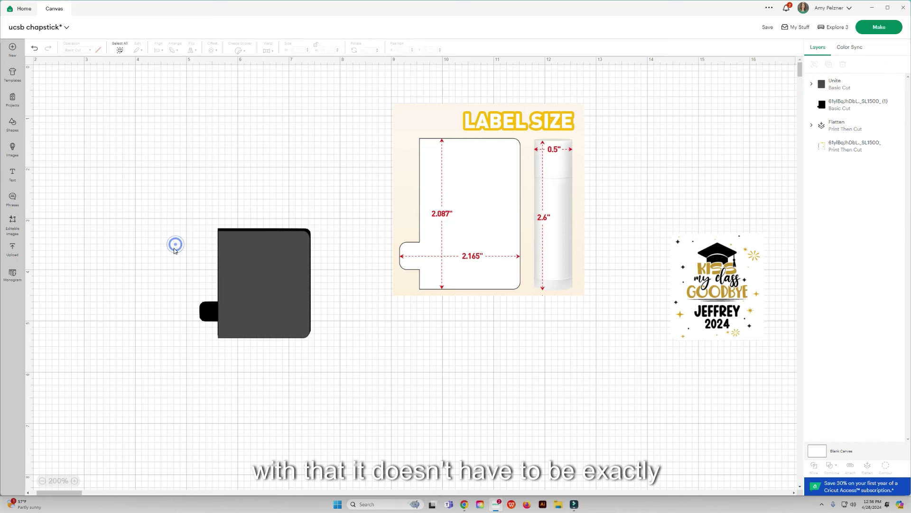
left_click(254, 293)
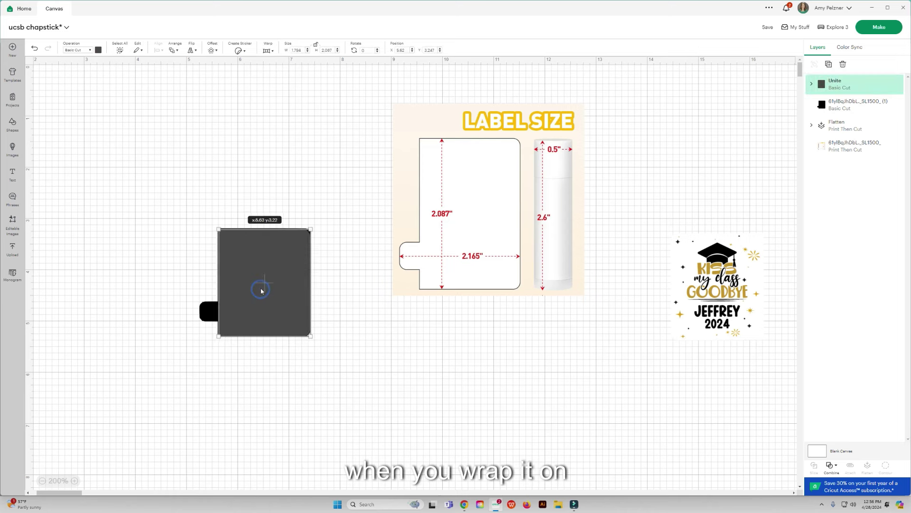
left_click_drag(261, 289, 339, 197)
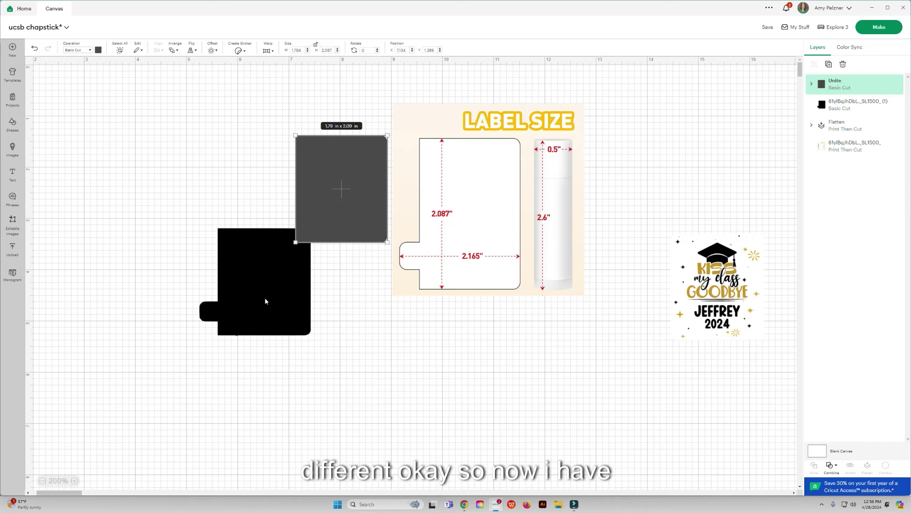
left_click_drag(264, 298, 147, 304)
left_click_drag(518, 223, 175, 359)
left_click_drag(731, 295, 555, 213)
Delete the leftover black shape together with the LABEL SIZE chart
left_click(463, 114)
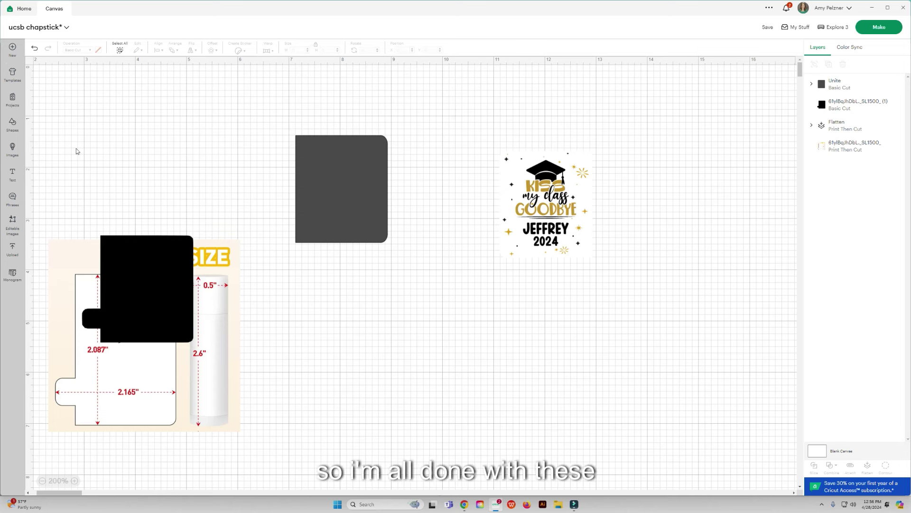
left_click_drag(96, 208, 223, 369)
key("Delete")
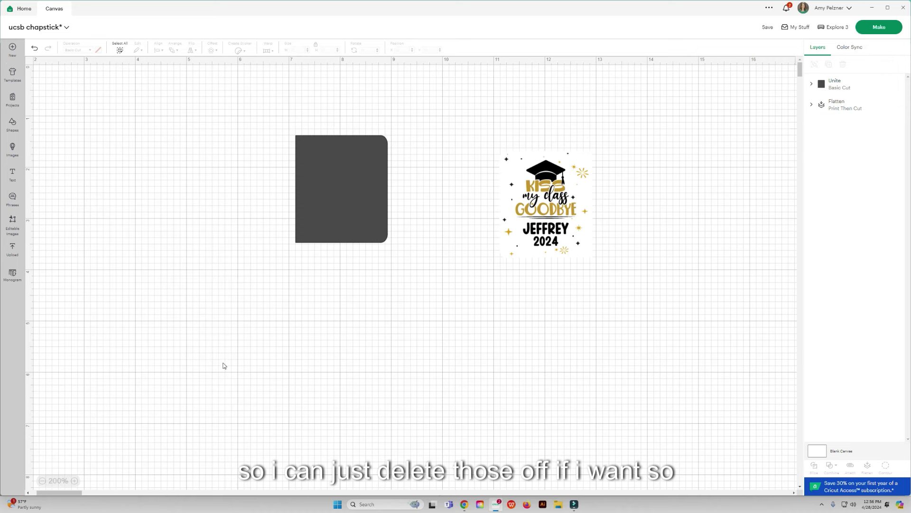
Change the rounded rectangle label's colour to white
left_click(357, 203)
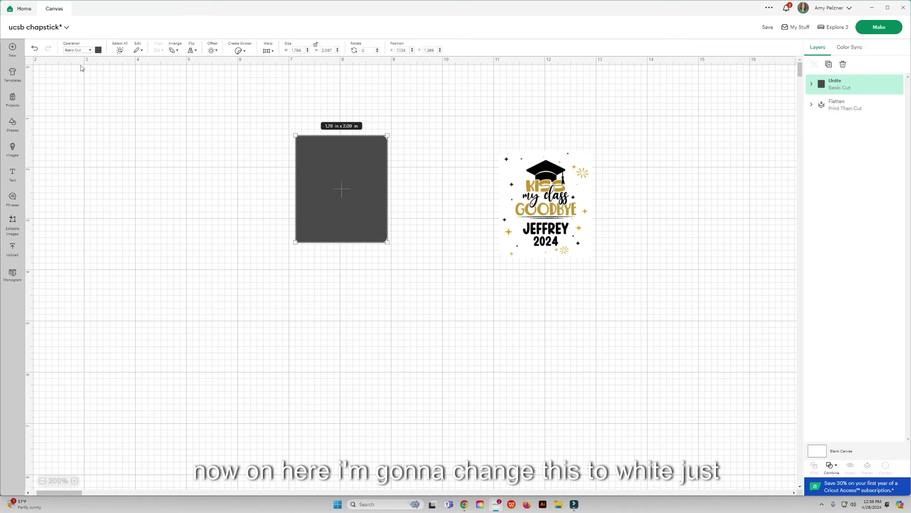
left_click(98, 50)
left_click(105, 120)
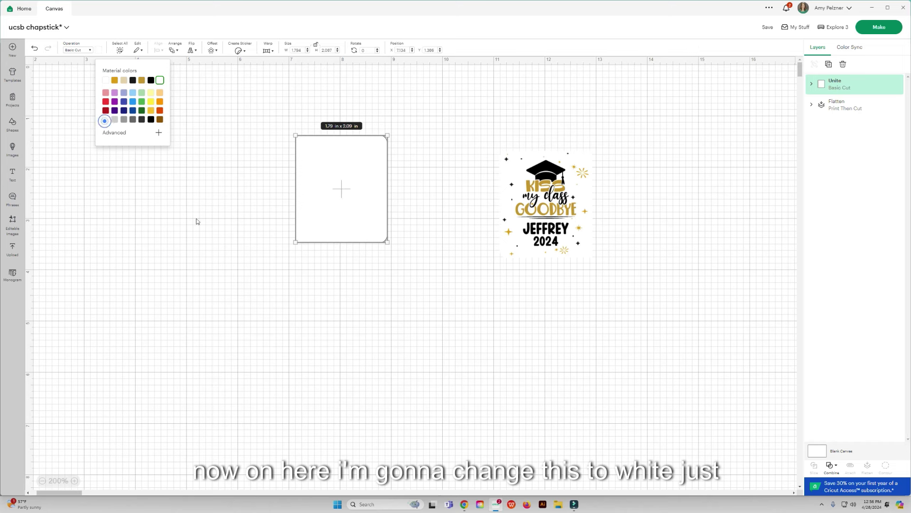
left_click(232, 228)
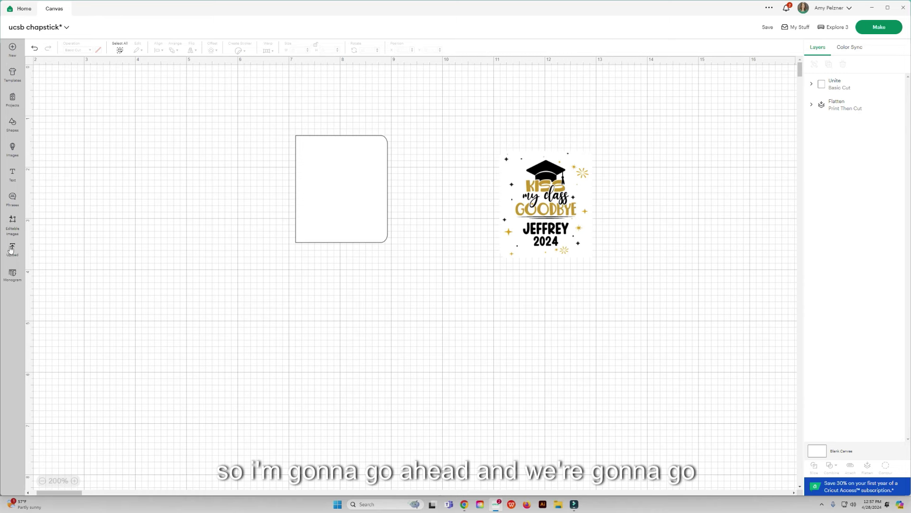
Search Images for 'kiss my class' and add the Kiss My Class Goodbye design to the canvas
left_click(12, 149)
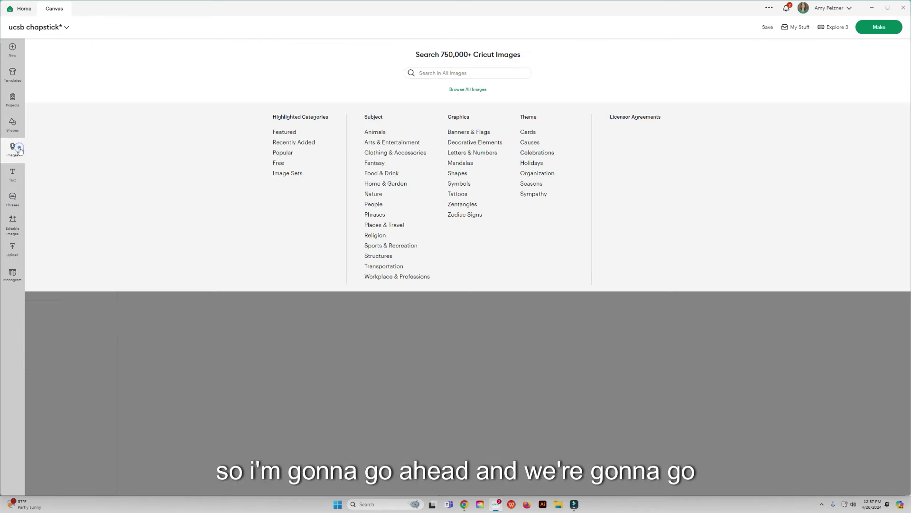
left_click(458, 72)
type("k")
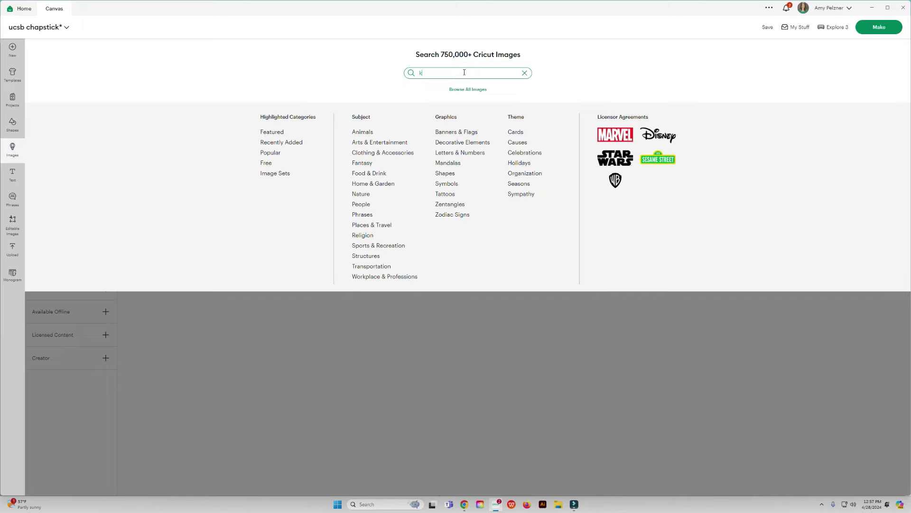
type("iss my class")
key("Return")
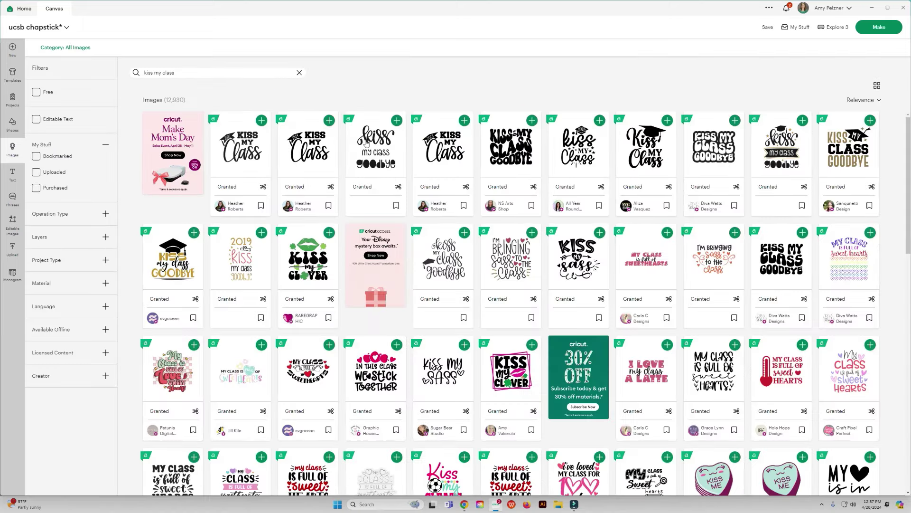
left_click(170, 268)
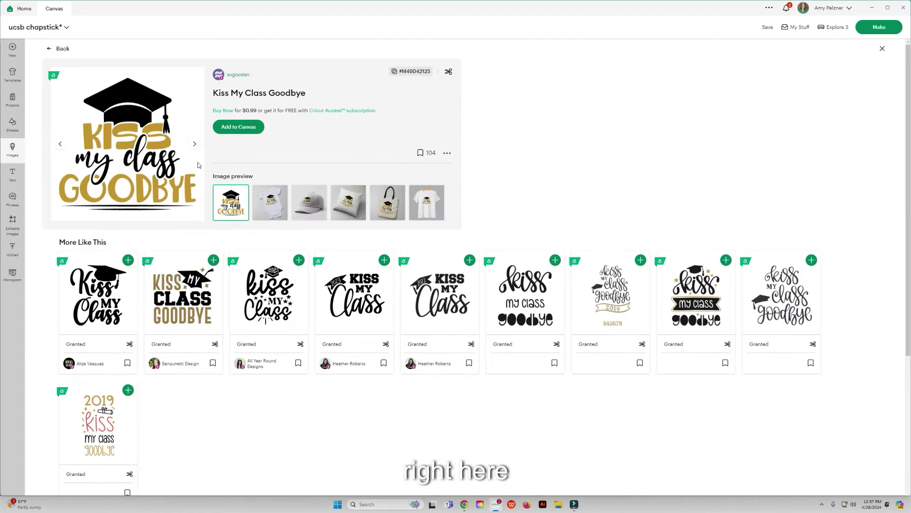
left_click(240, 127)
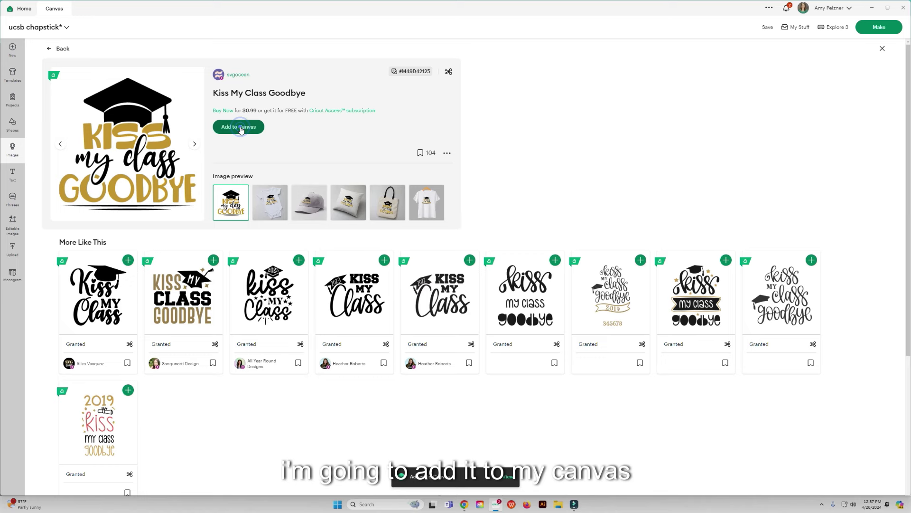
left_click(508, 477)
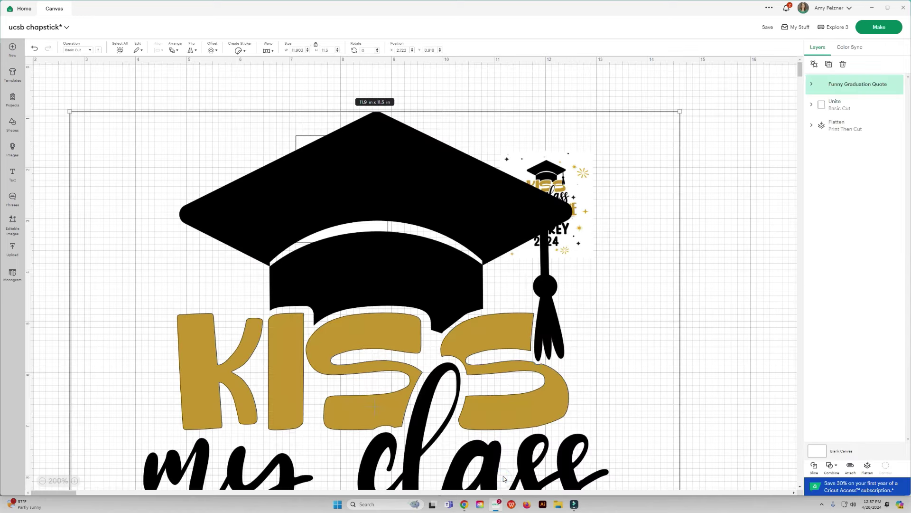
Shrink the design to about 1.44 × 1.39 in and place it in the white label's upper area
left_click_drag(69, 110, 439, 435)
left_click_drag(480, 463, 339, 165)
left_click_drag(377, 215, 349, 197)
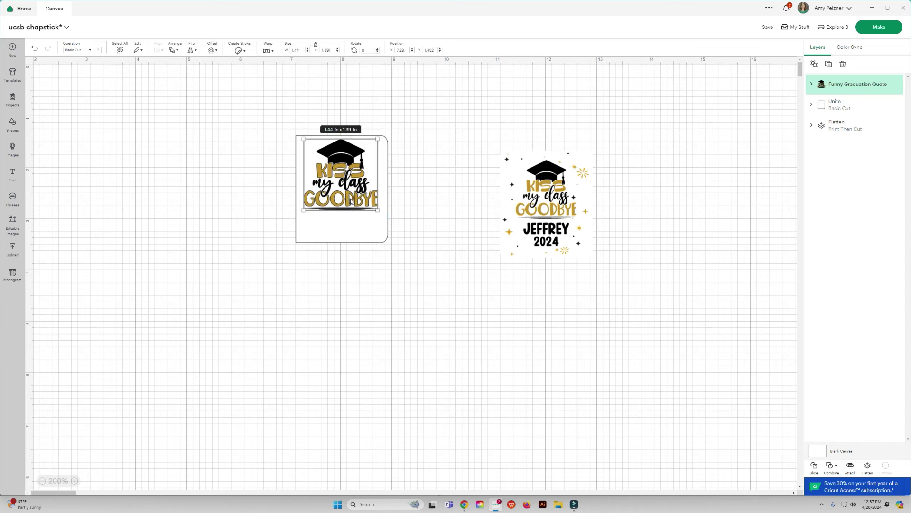
Add a text layer with the graduate's name and 2024 on two lines
left_click(427, 200)
left_click(12, 174)
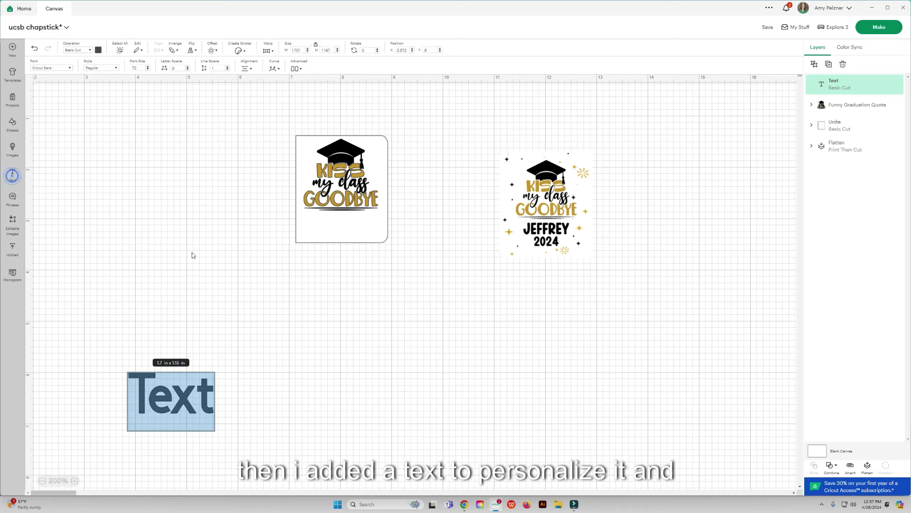
left_click(151, 410)
left_click_drag(214, 402, 112, 399)
type("Jeffrey")
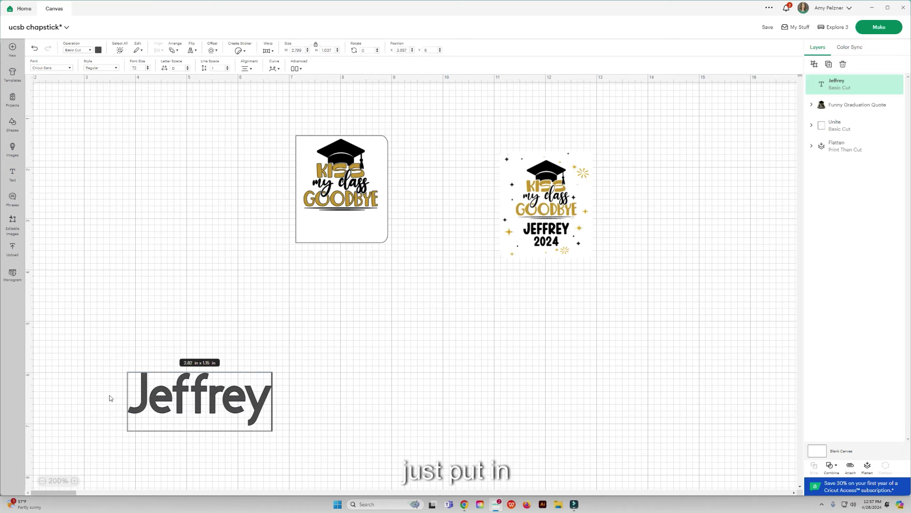
key("Return")
type("2024")
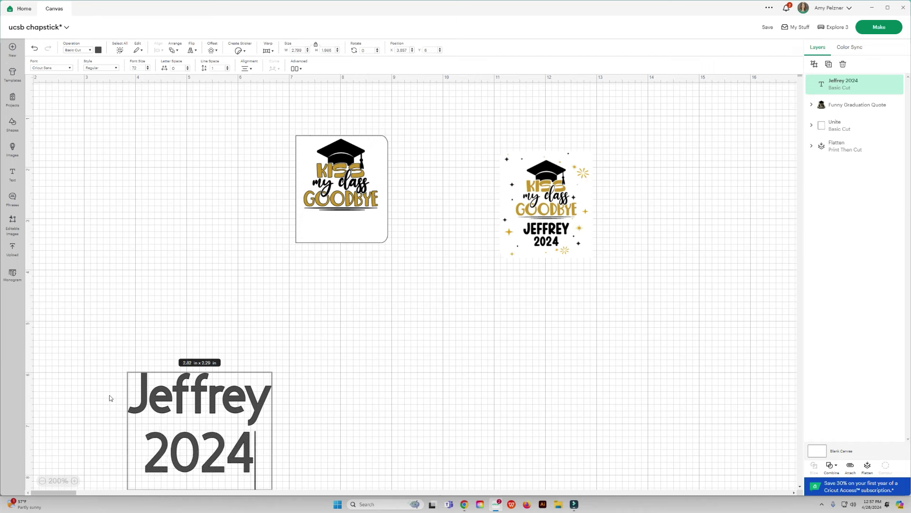
left_click(236, 321)
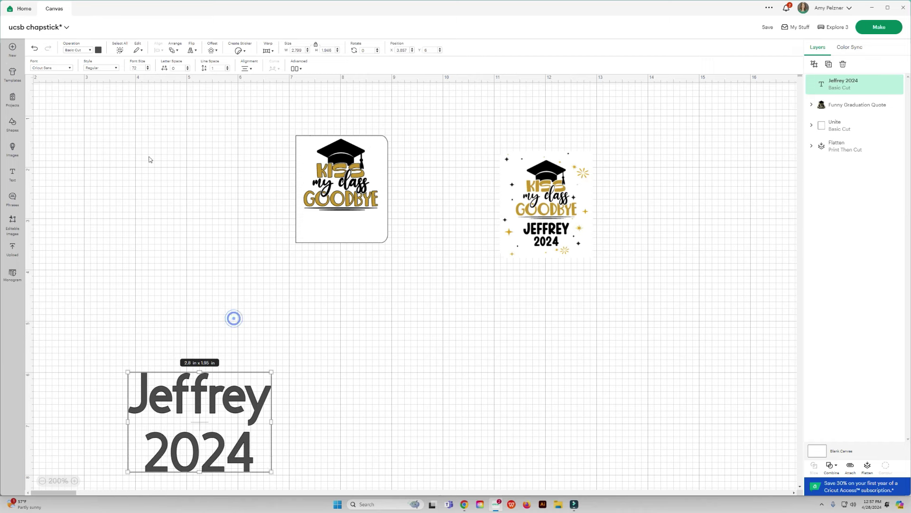
left_click_drag(195, 411, 352, 354)
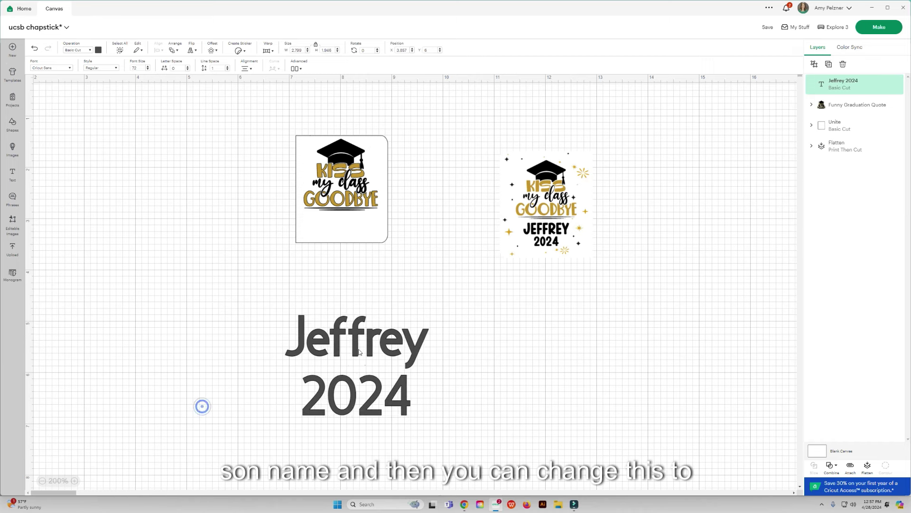
Set the text font to DonJuan with a line spacing of 0.2
left_click(62, 67)
scroll(114, 208, "down", 10)
scroll(112, 221, "down", 4)
left_click(114, 260)
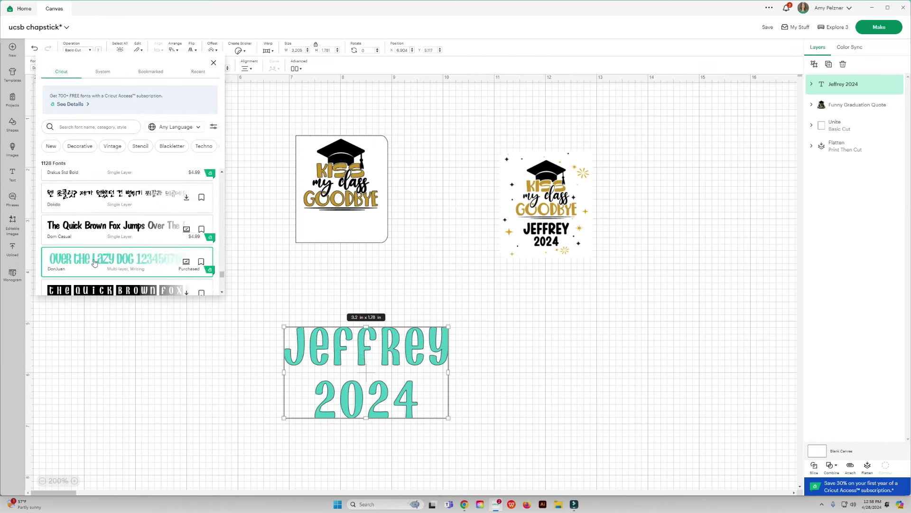
left_click(246, 68)
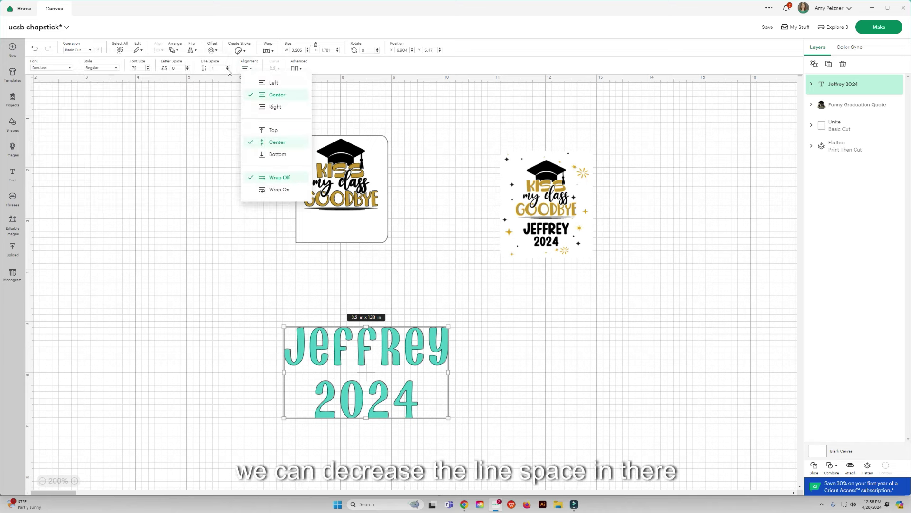
left_click(228, 71)
left_click(227, 70)
left_click(228, 70)
left_click(228, 70)
left_click(228, 70)
left_click(227, 70)
left_click(228, 70)
left_click(228, 70)
left_click(228, 70)
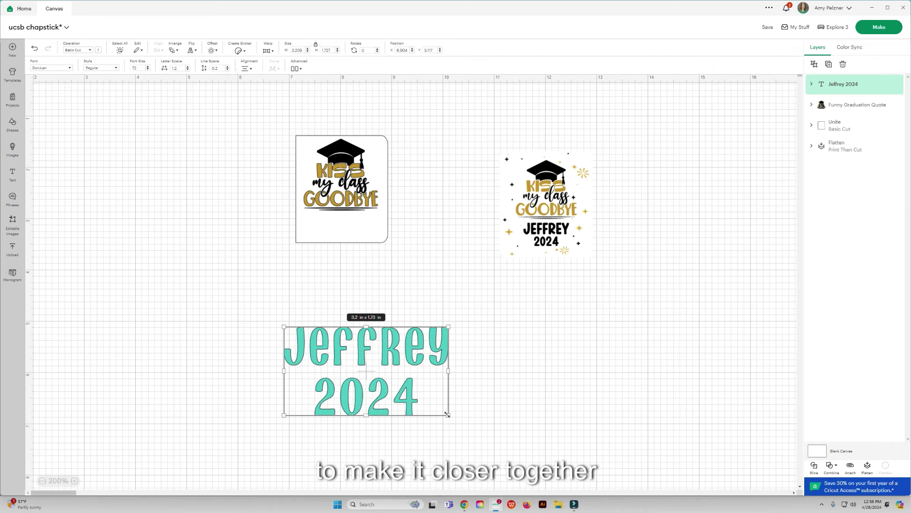
Resize the text to about 0.94 × 0.51 in, place it under the design, and color it black
left_click_drag(447, 414, 370, 373)
left_click_drag(351, 342, 355, 223)
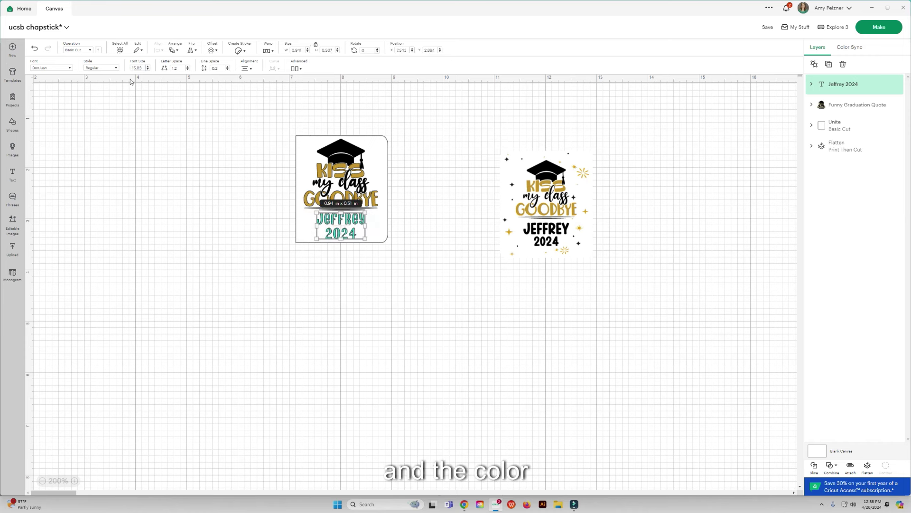
left_click(99, 50)
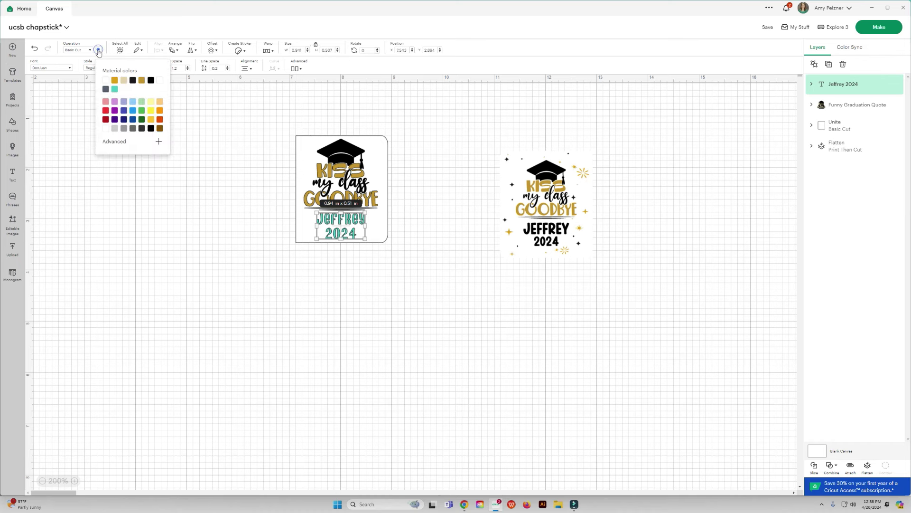
left_click(133, 80)
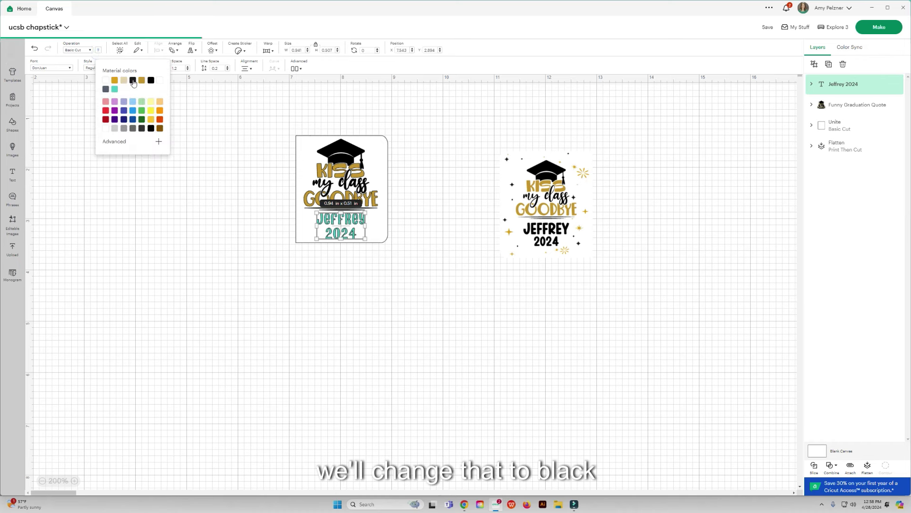
left_click(253, 174)
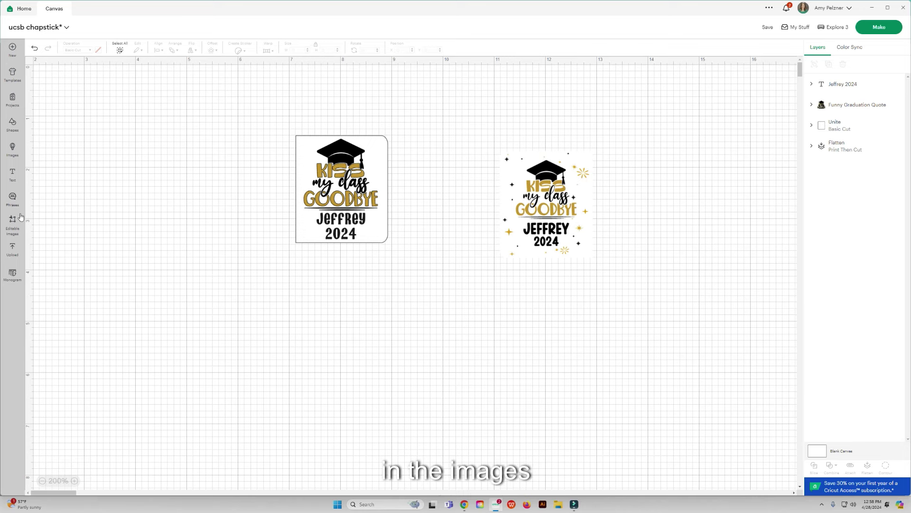
Search Images for 'stars' and add the orange Stars sparkle design to the canvas
left_click(12, 148)
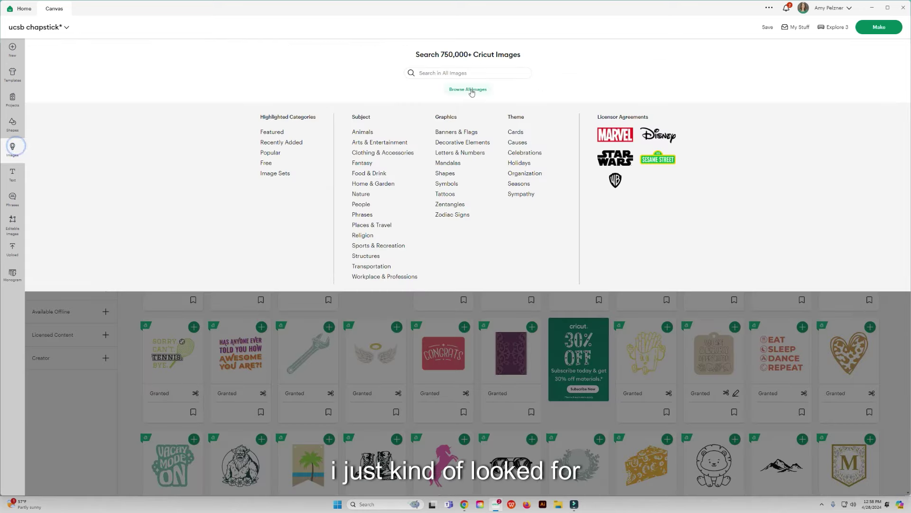
left_click(499, 69)
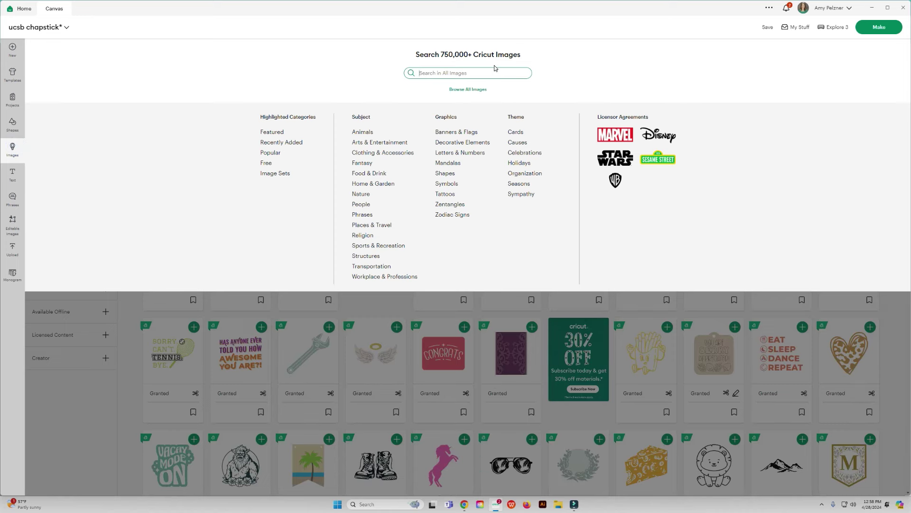
type("ucsb")
key("BackSpace")
key("BackSpace")
key("BackSpace")
key("BackSpace")
type("stars")
key("Return")
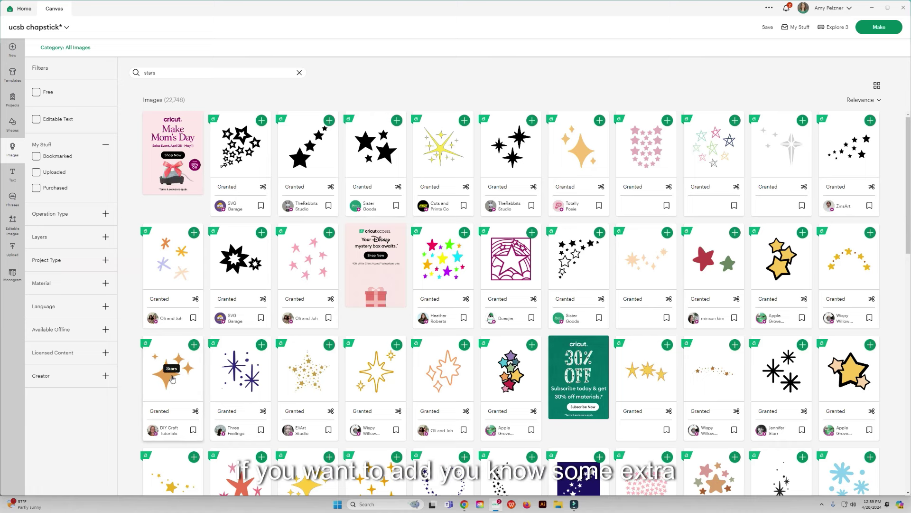
left_click(172, 379)
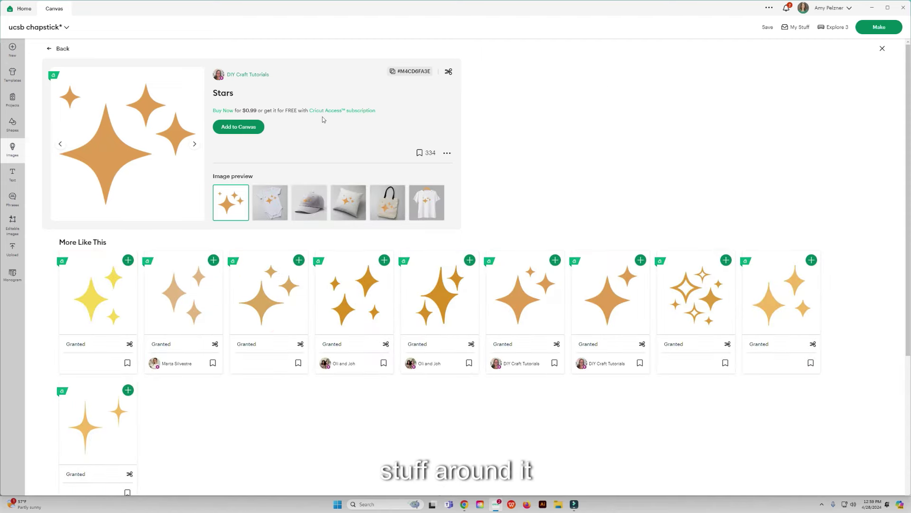
left_click(238, 127)
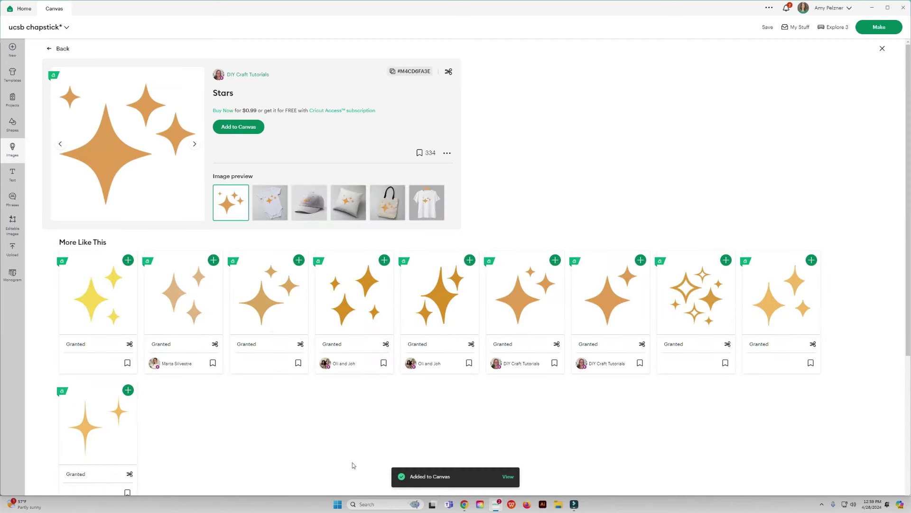
left_click(507, 476)
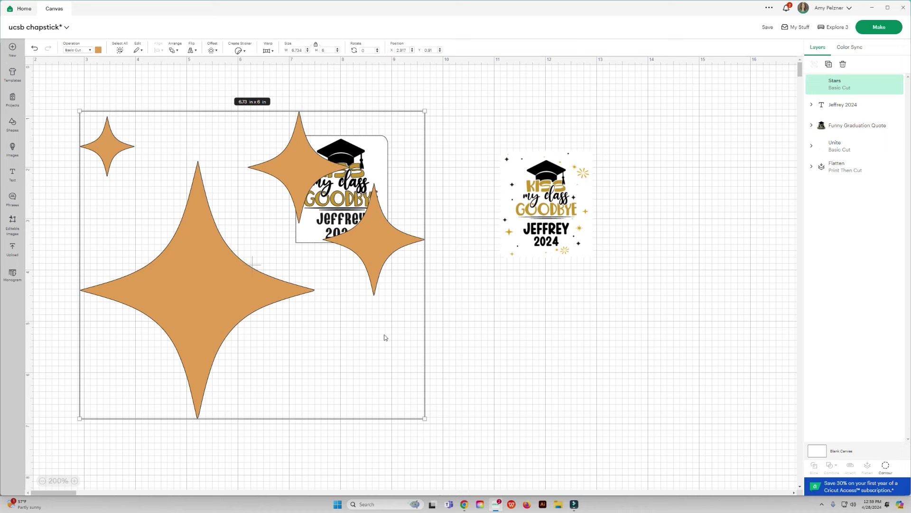
Shrink the stars to a tiny accent beside the name, then delete them
left_click_drag(423, 416, 309, 236)
left_click(63, 137)
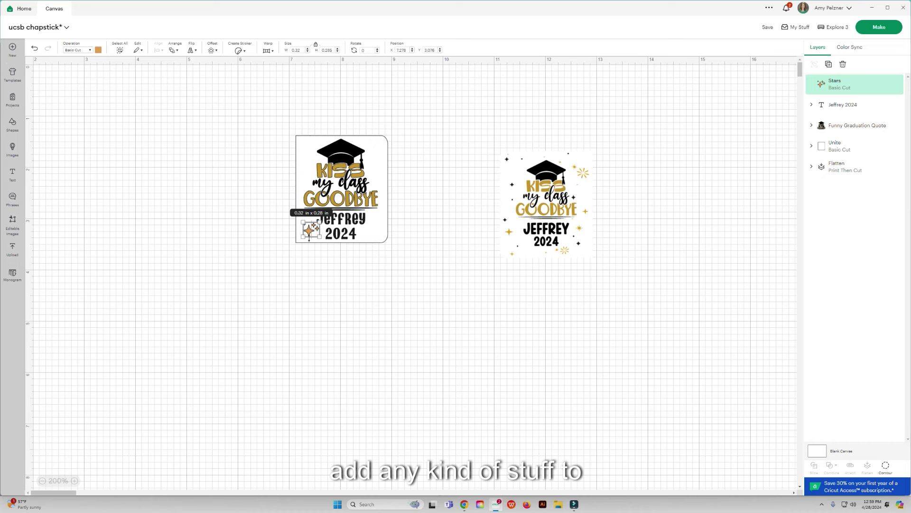
left_click(250, 236)
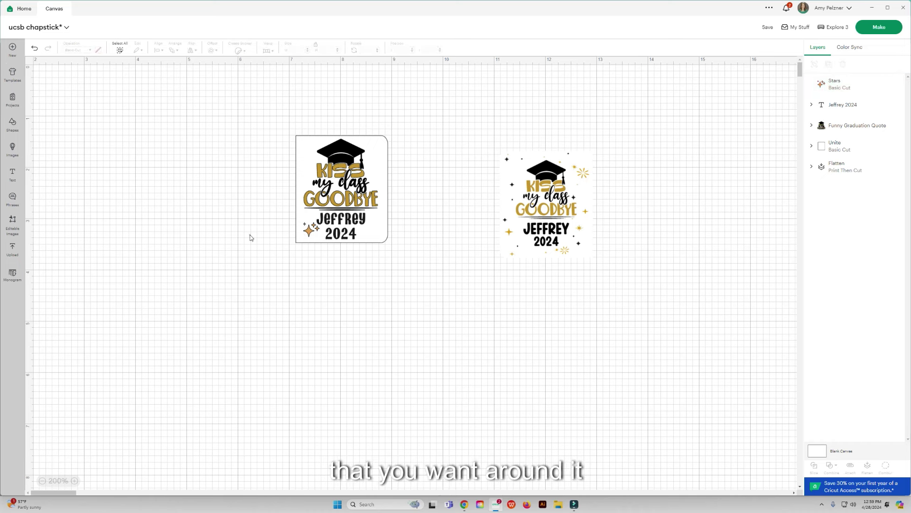
left_click(308, 232)
key("Delete")
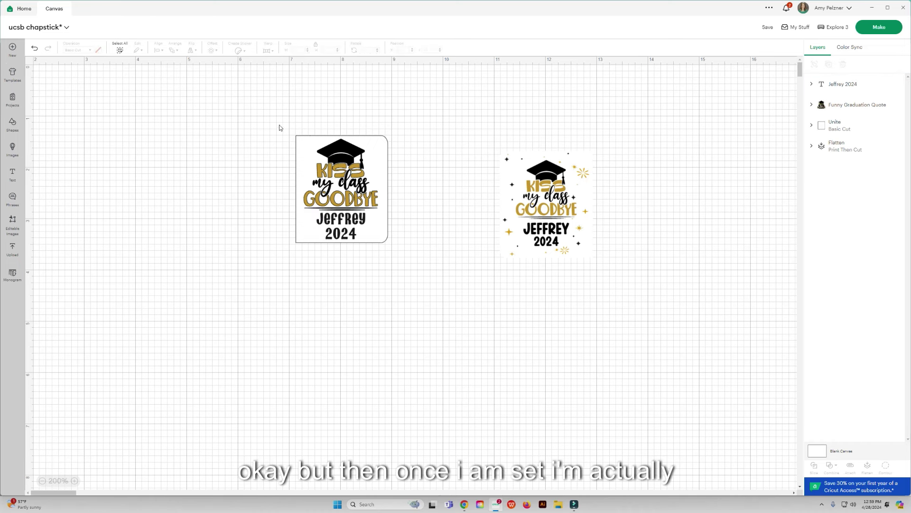
Center the left label's parts horizontally, flatten them into one layer, and nudge it slightly
left_click_drag(283, 114, 409, 293)
left_click(158, 50)
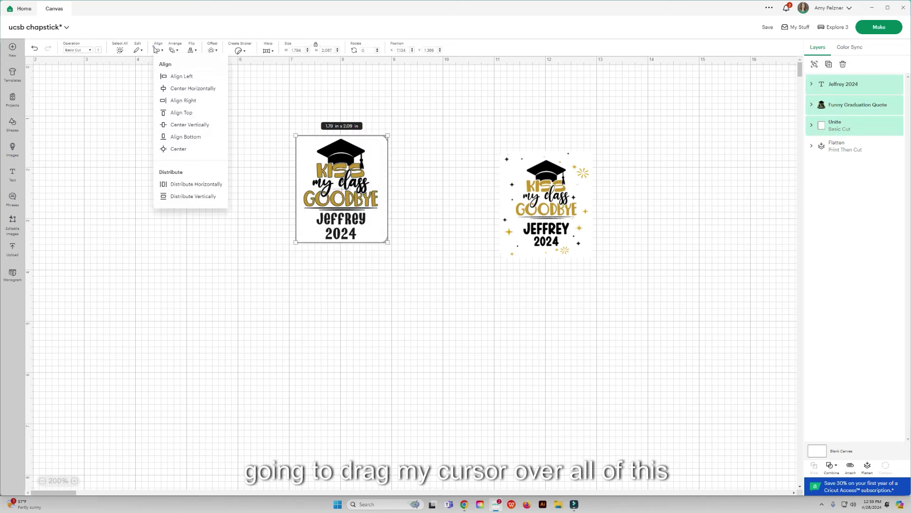
left_click(181, 90)
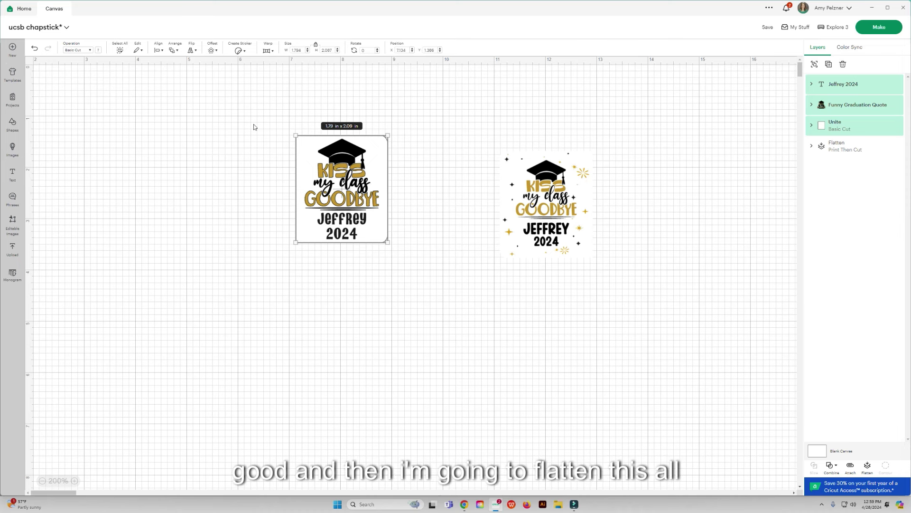
left_click(868, 467)
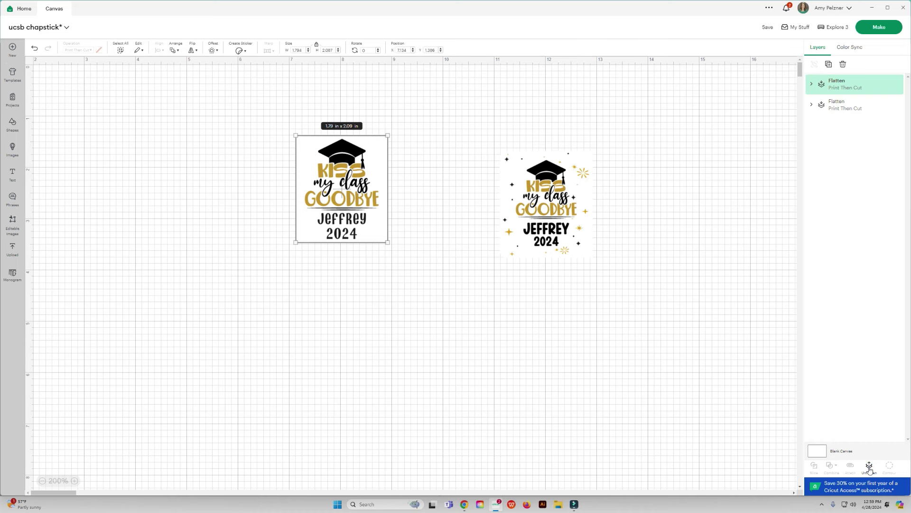
left_click(400, 331)
left_click(361, 199)
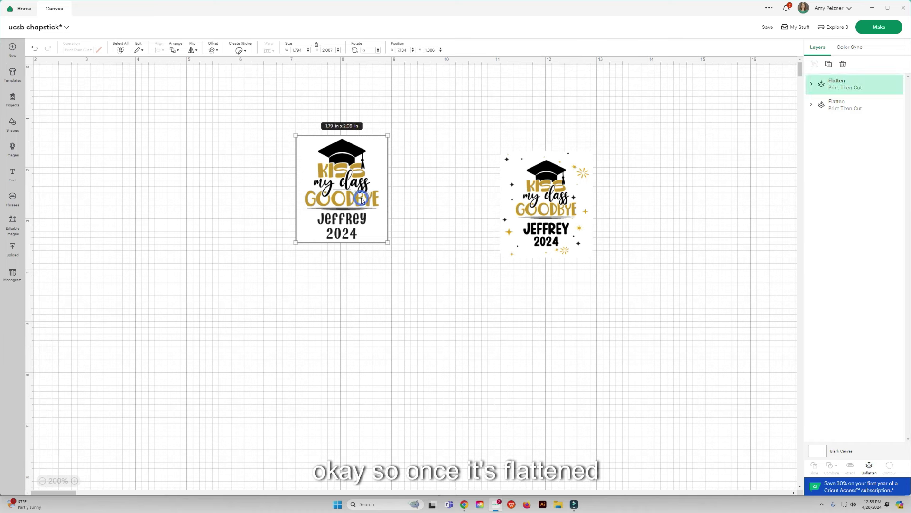
left_click(811, 84)
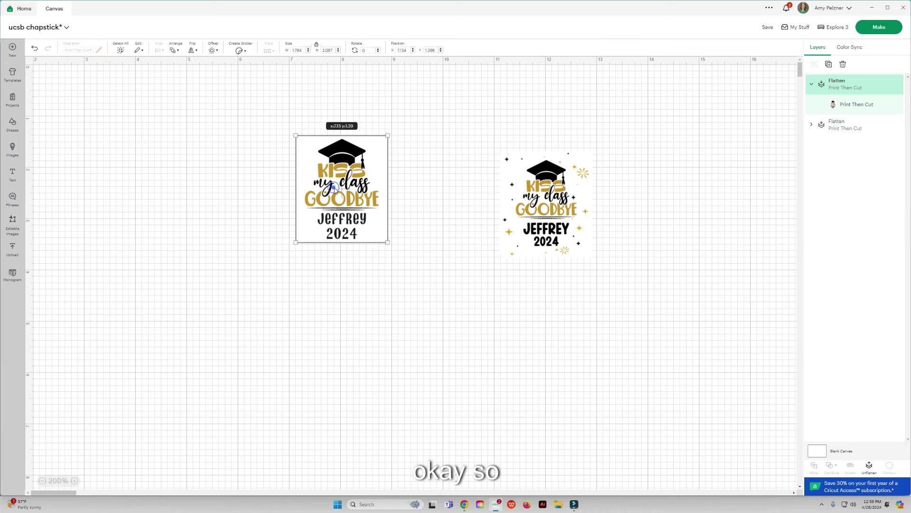
left_click_drag(335, 188, 354, 196)
Delete the plain left label, shift the starry label left, and send it to mat preparation
left_click(474, 210)
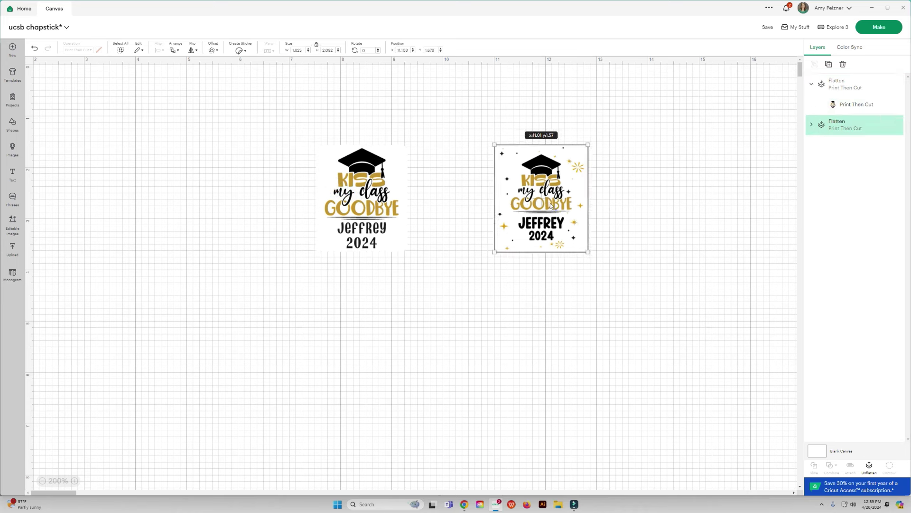
left_click(343, 100)
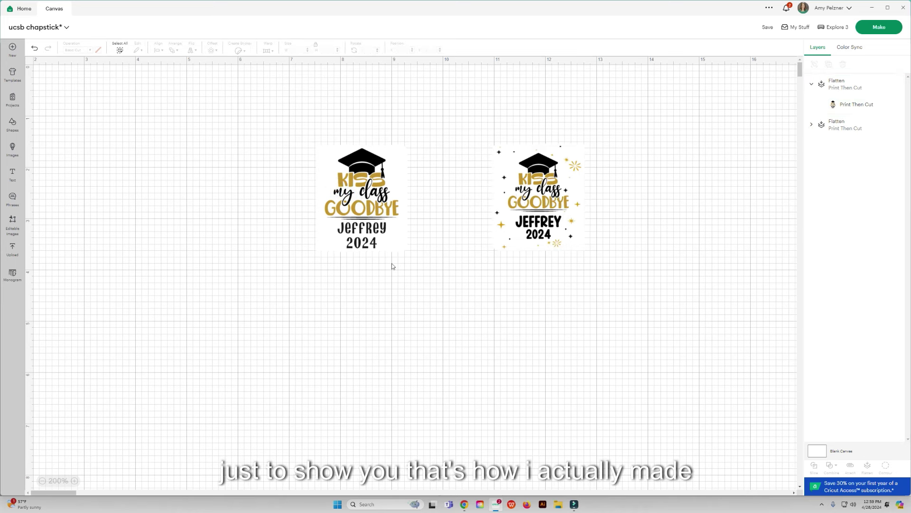
left_click(362, 207)
key("Delete")
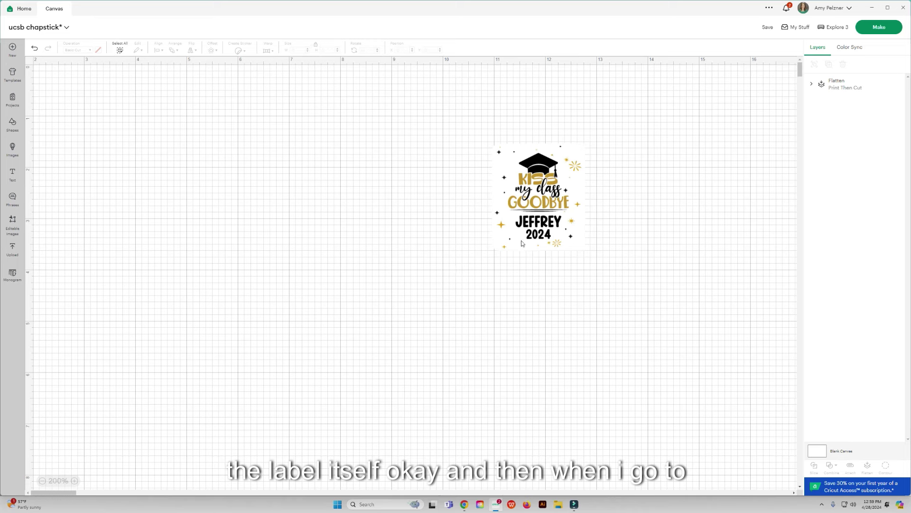
left_click_drag(532, 237, 389, 250)
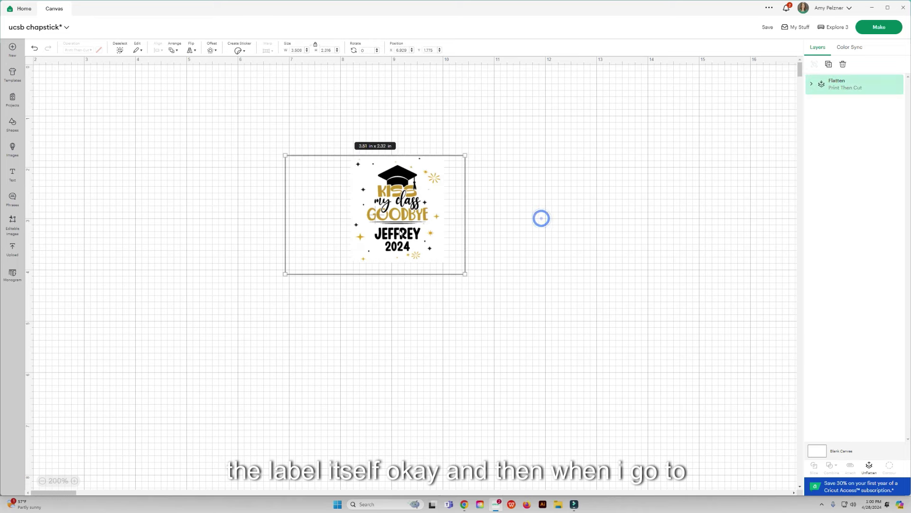
left_click(877, 28)
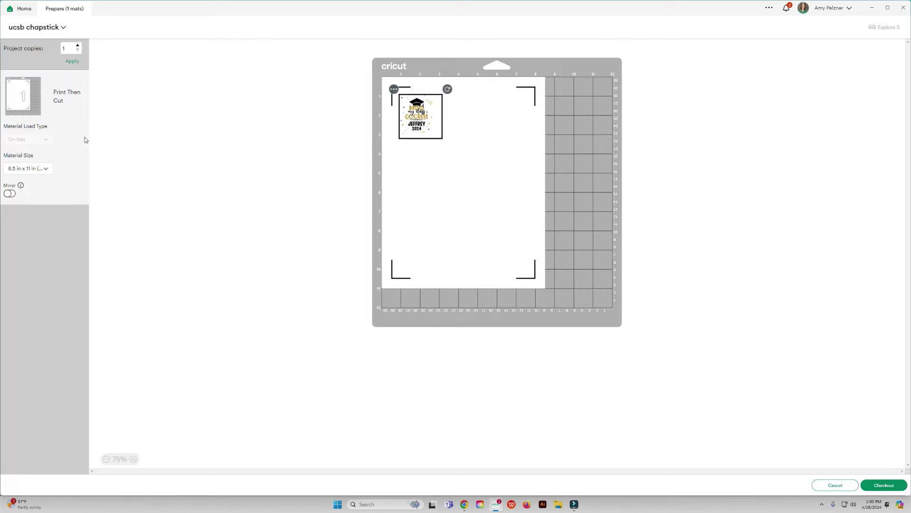
Set project copies to 24 so two Print Then Cut mats hold 12 labels each
left_click(79, 46)
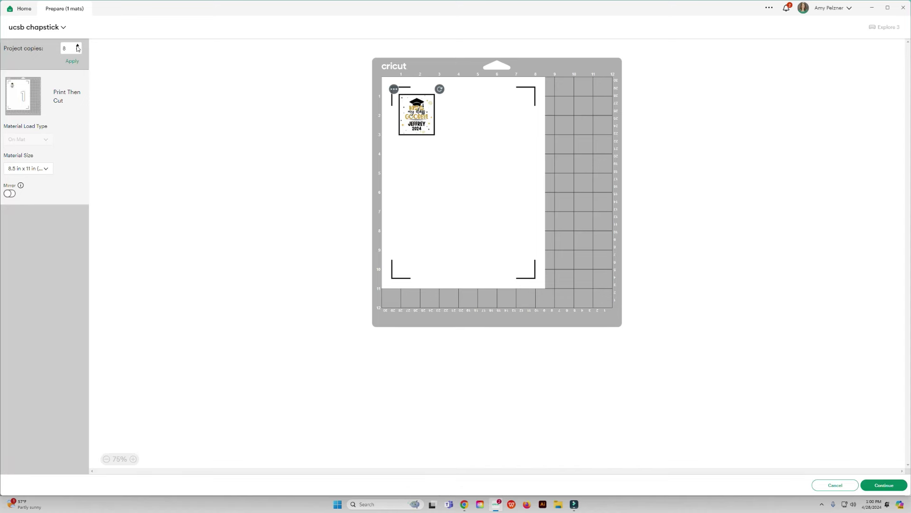
left_click(72, 61)
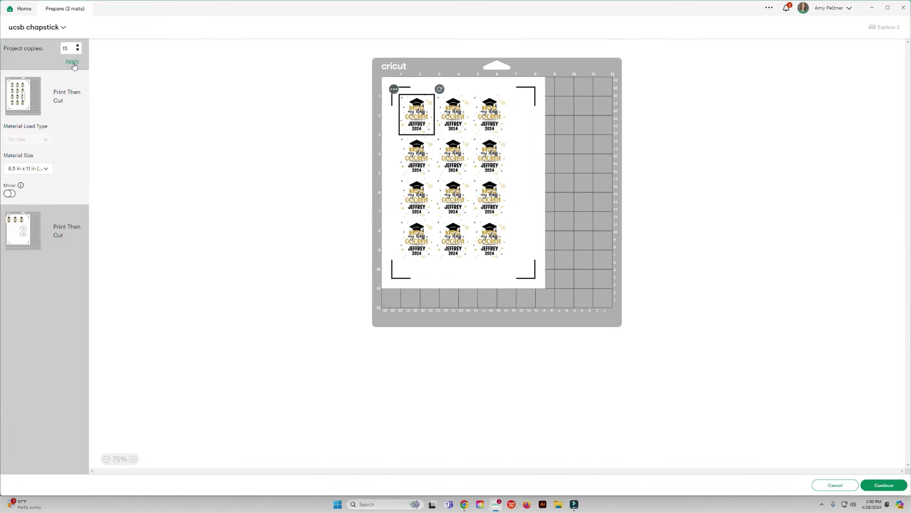
left_click(78, 51)
left_click(77, 51)
left_click(77, 52)
left_click(71, 62)
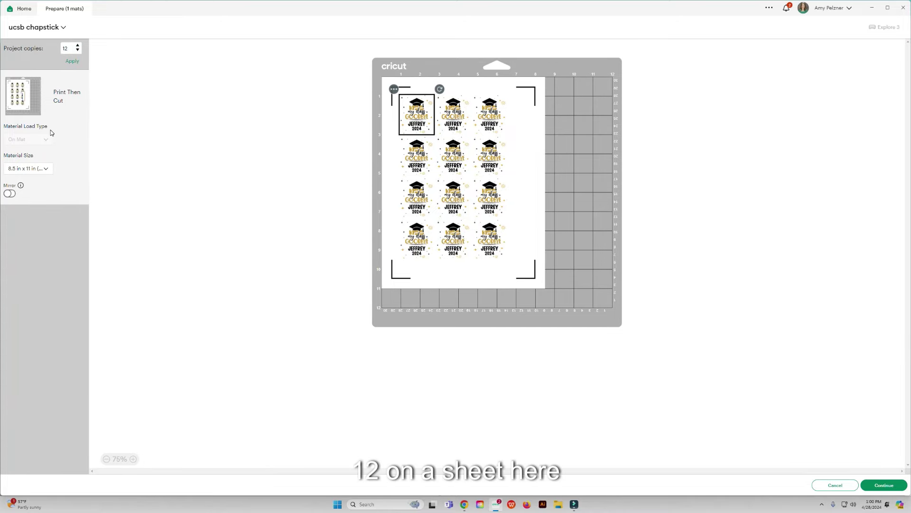
left_click(78, 47)
left_click(78, 47)
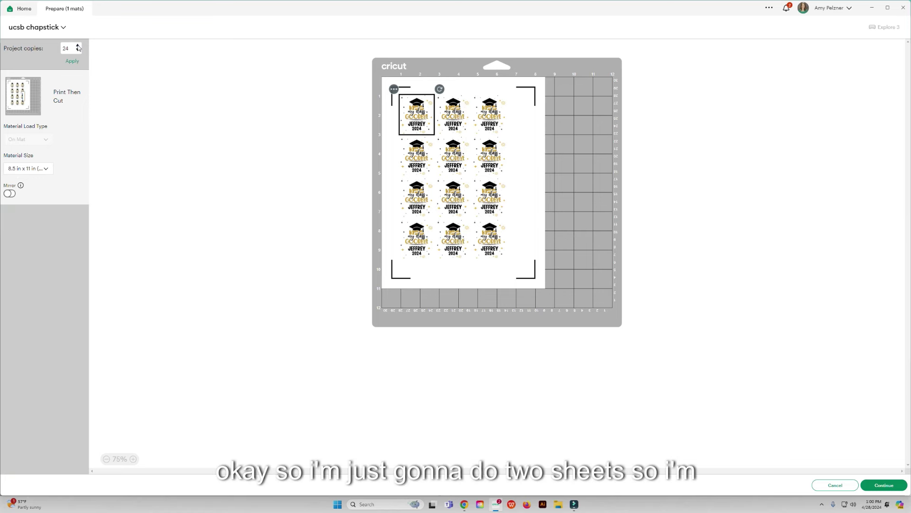
left_click(72, 60)
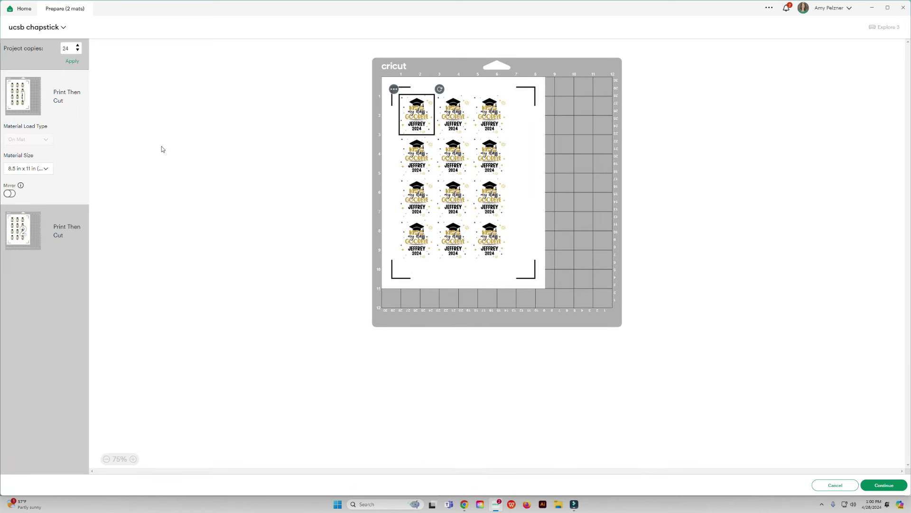
Send the first sheet to the printer with bleed through the system print dialog
left_click(885, 484)
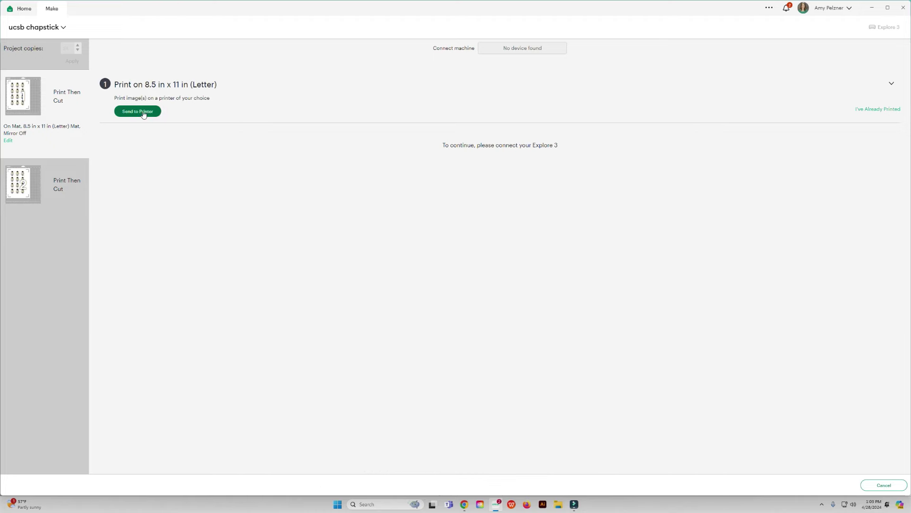
left_click(142, 112)
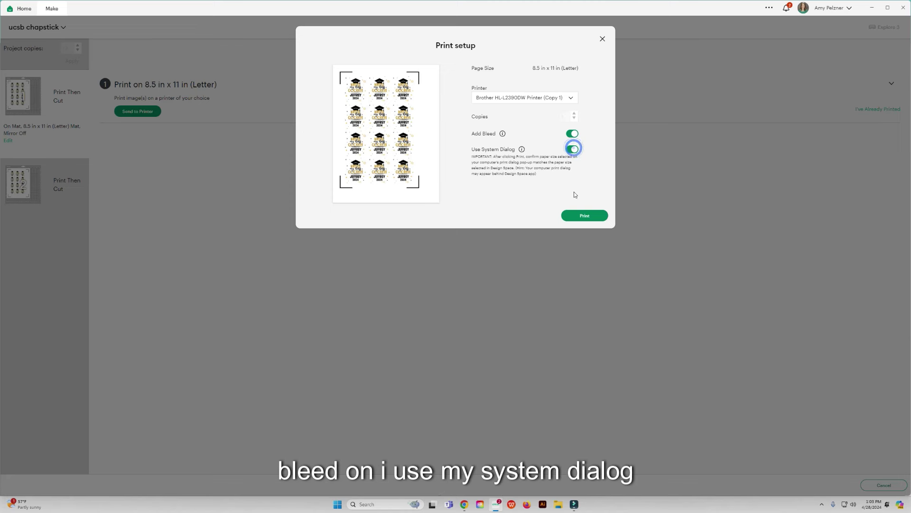
left_click(585, 216)
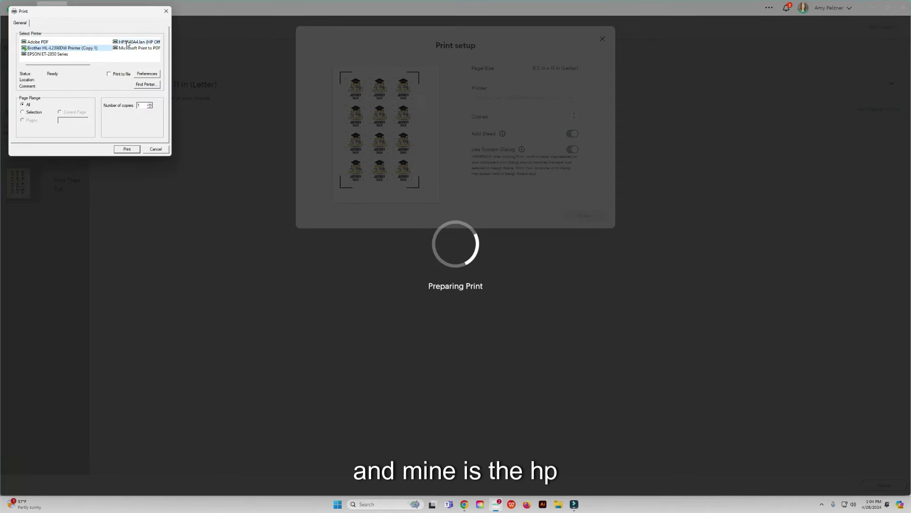
Set paper type to Plain Paper, Thick and copies to 2, then print the label sheet
left_click(144, 76)
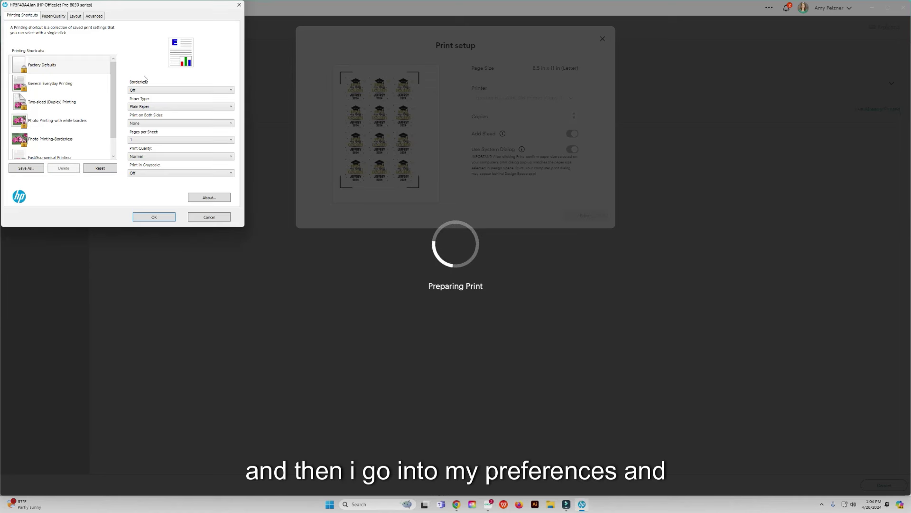
left_click(151, 109)
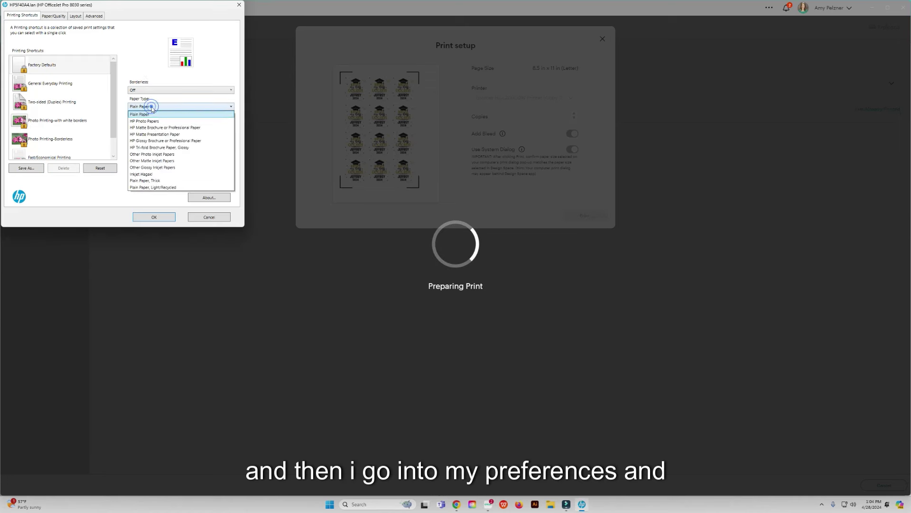
left_click(166, 180)
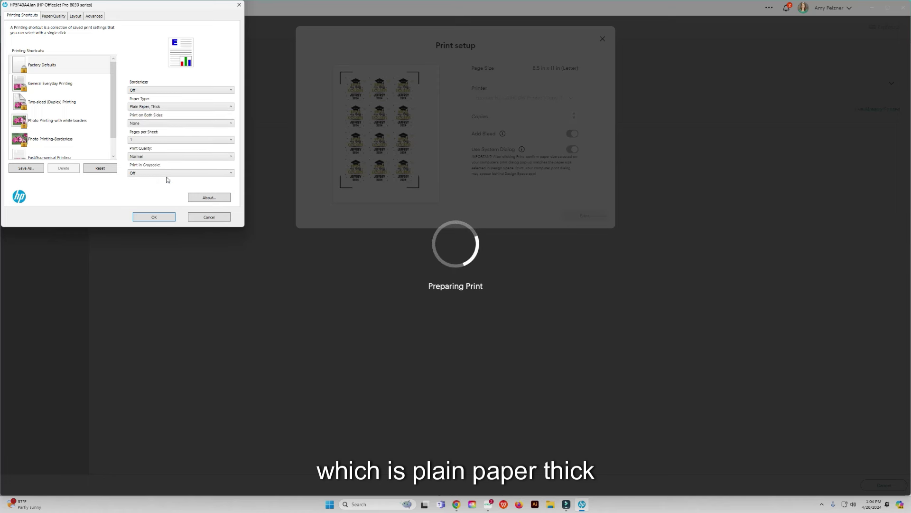
left_click(162, 218)
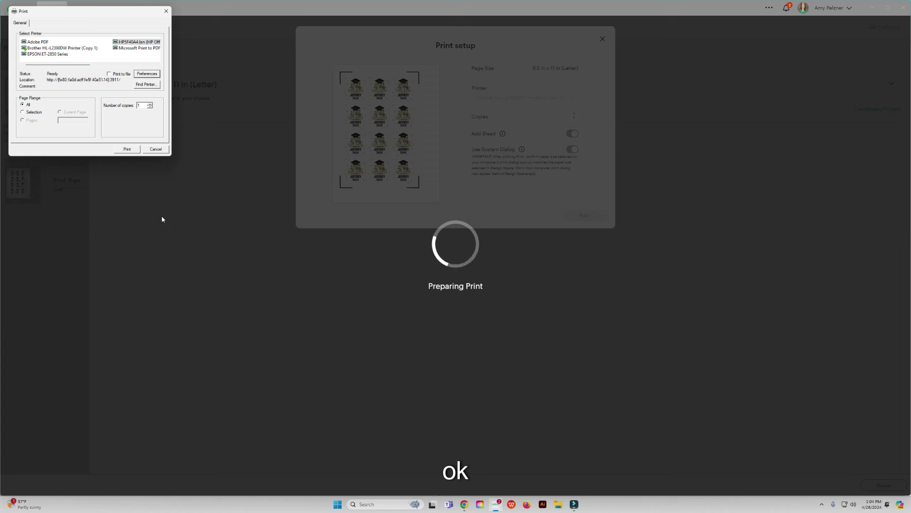
left_click(150, 105)
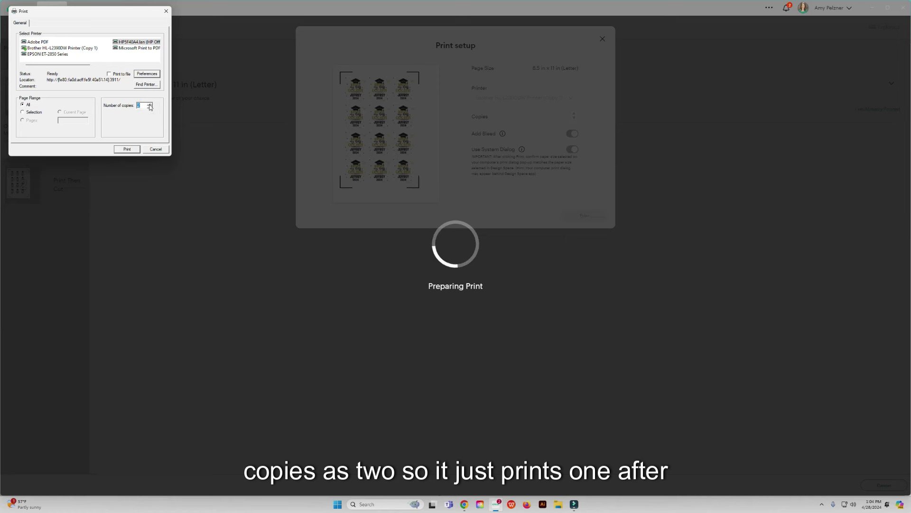
left_click(129, 150)
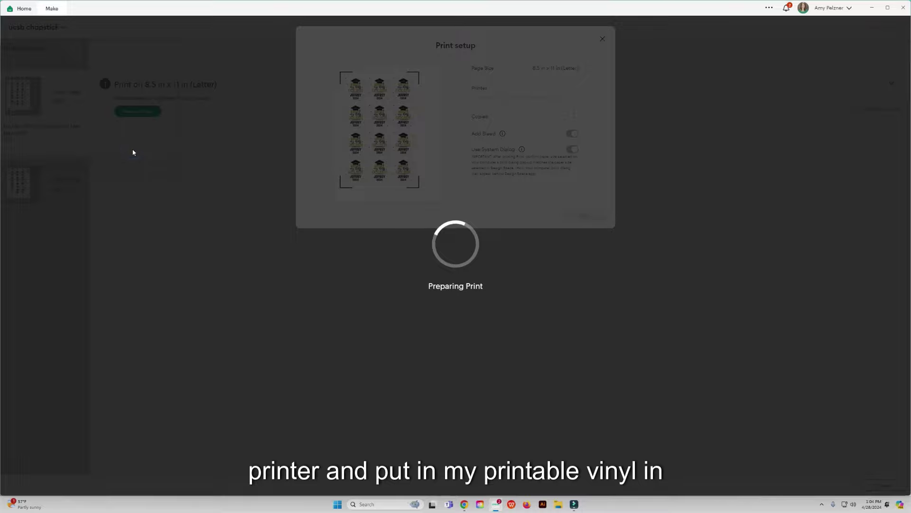